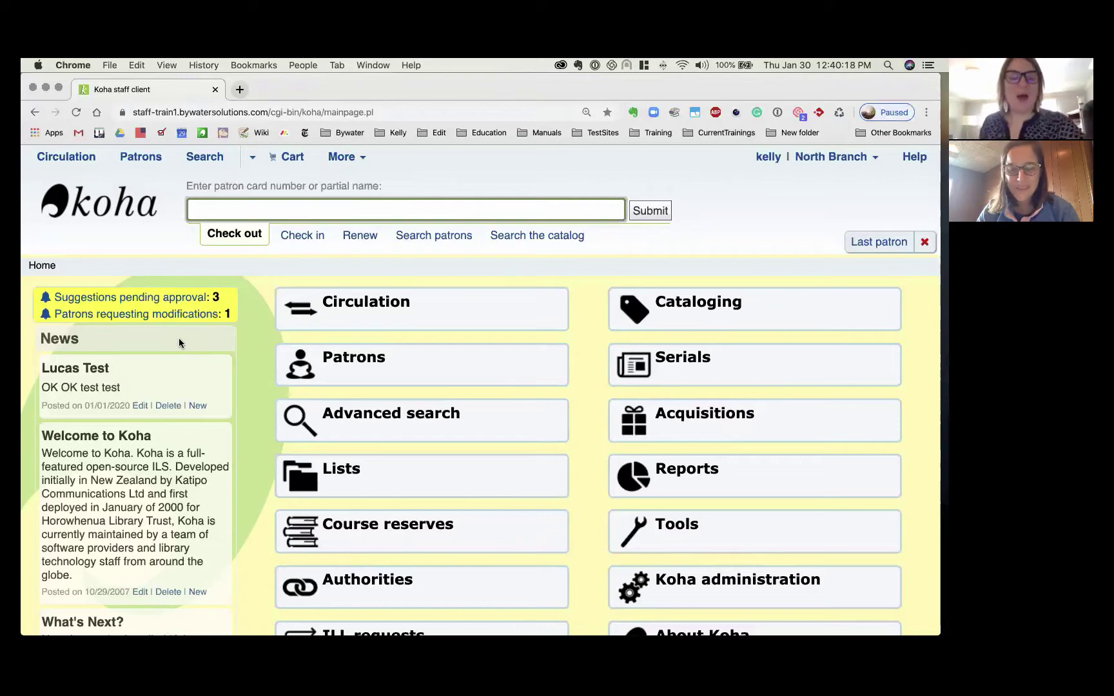
- Switch the home page quick search from patron checkout to 'Search the catalog'
scroll(322, 344, "down", 1)
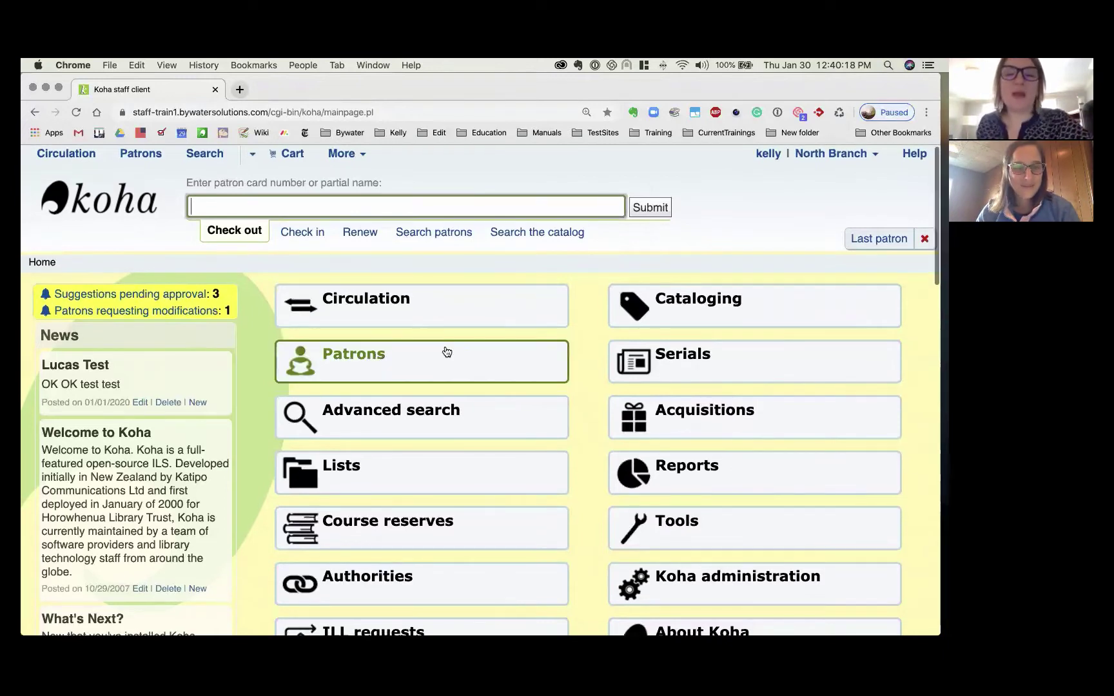
left_click(544, 236)
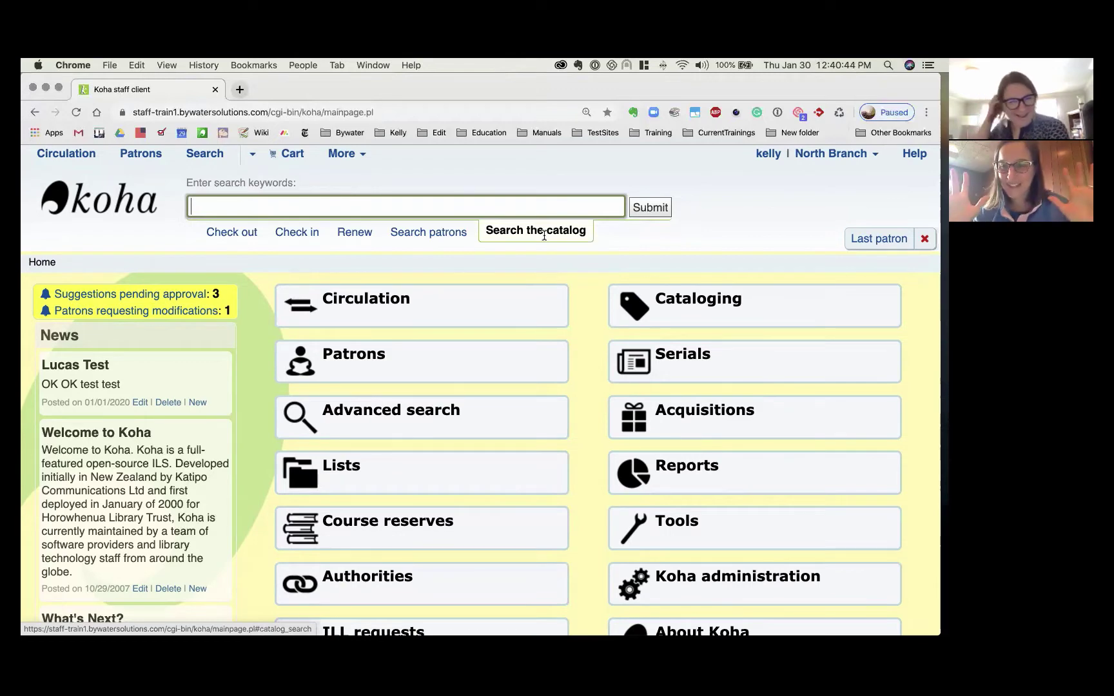
- In Koha administration, search the global system preferences for 'intranetcatalog'
left_click(711, 585)
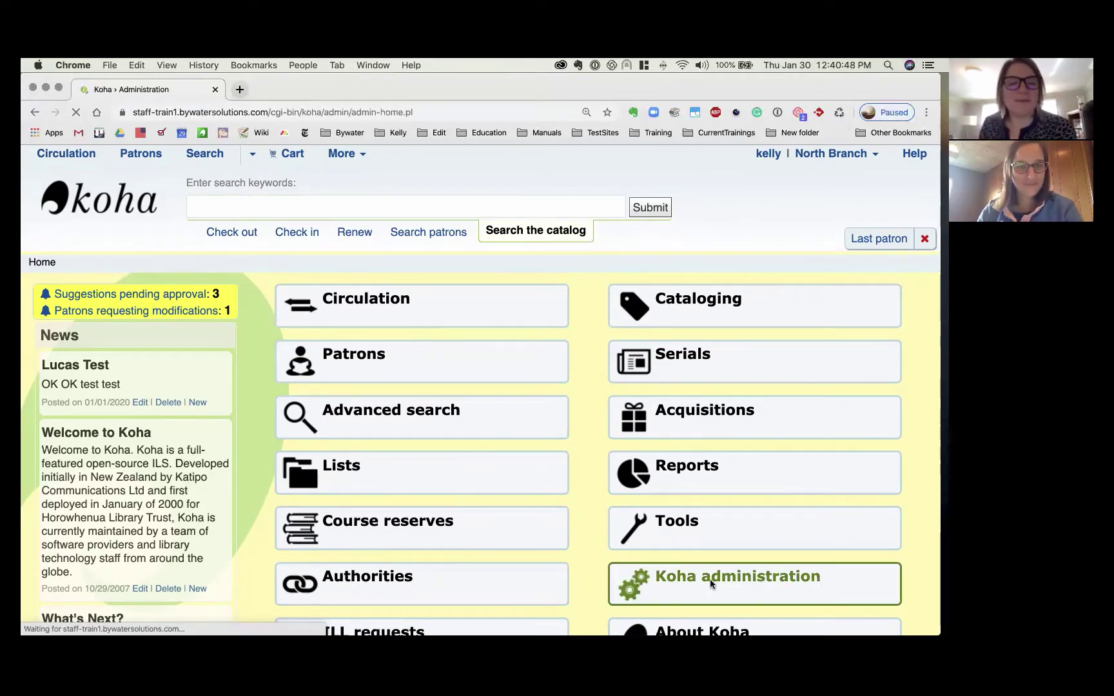
left_click(222, 405)
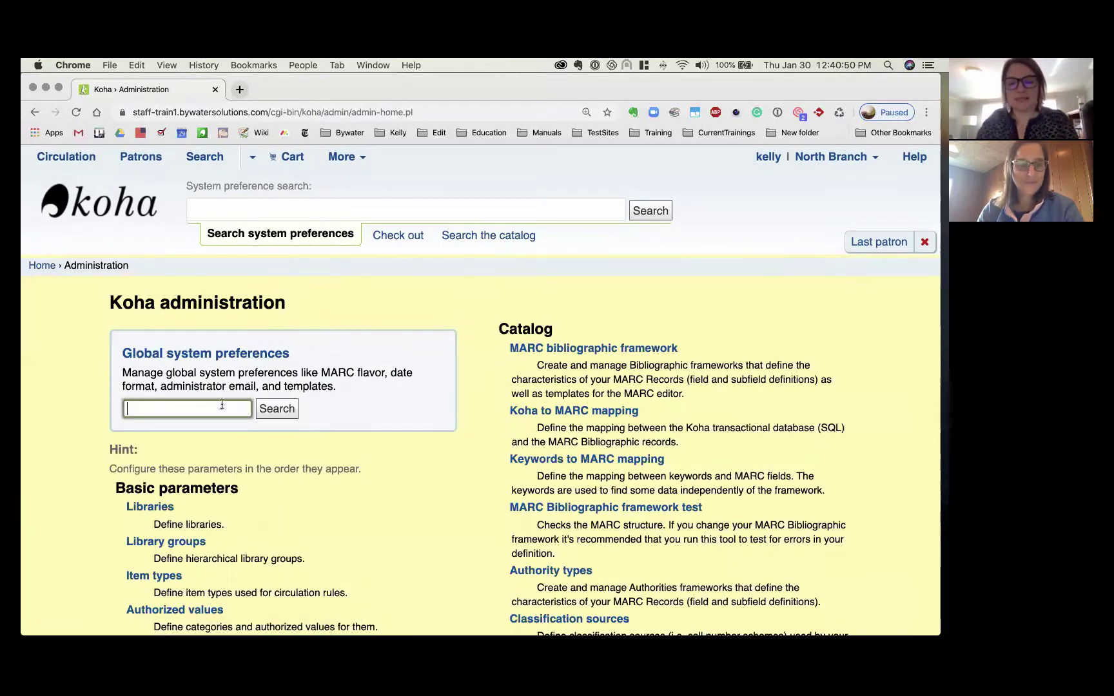
type("intrane")
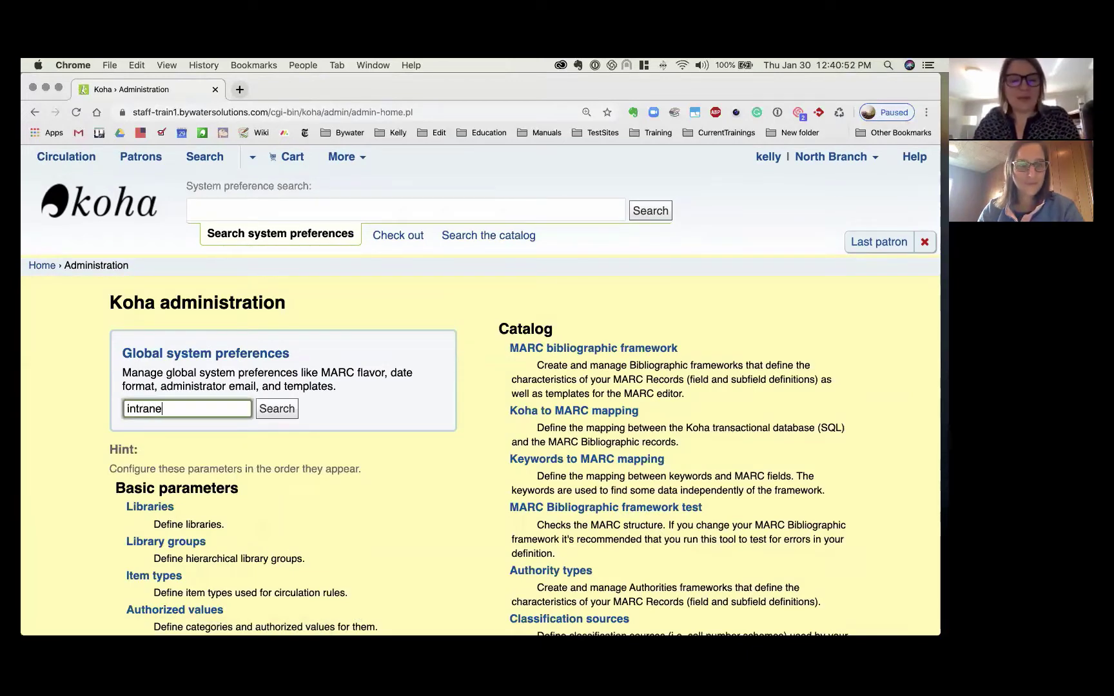
type("tcatalog")
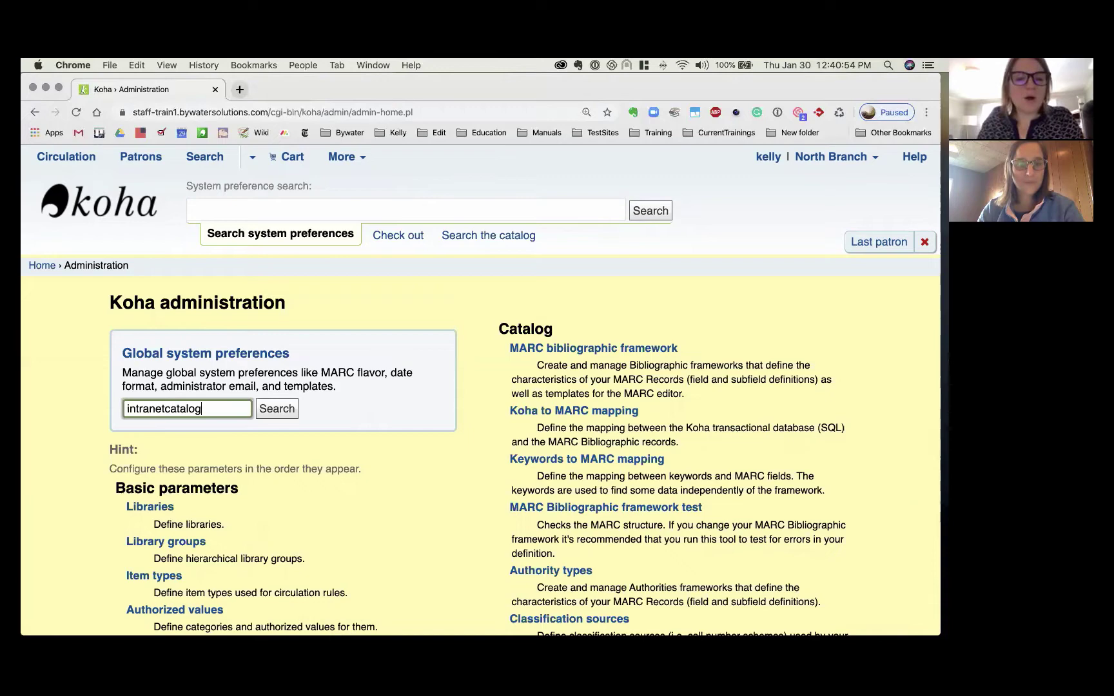
key("Return")
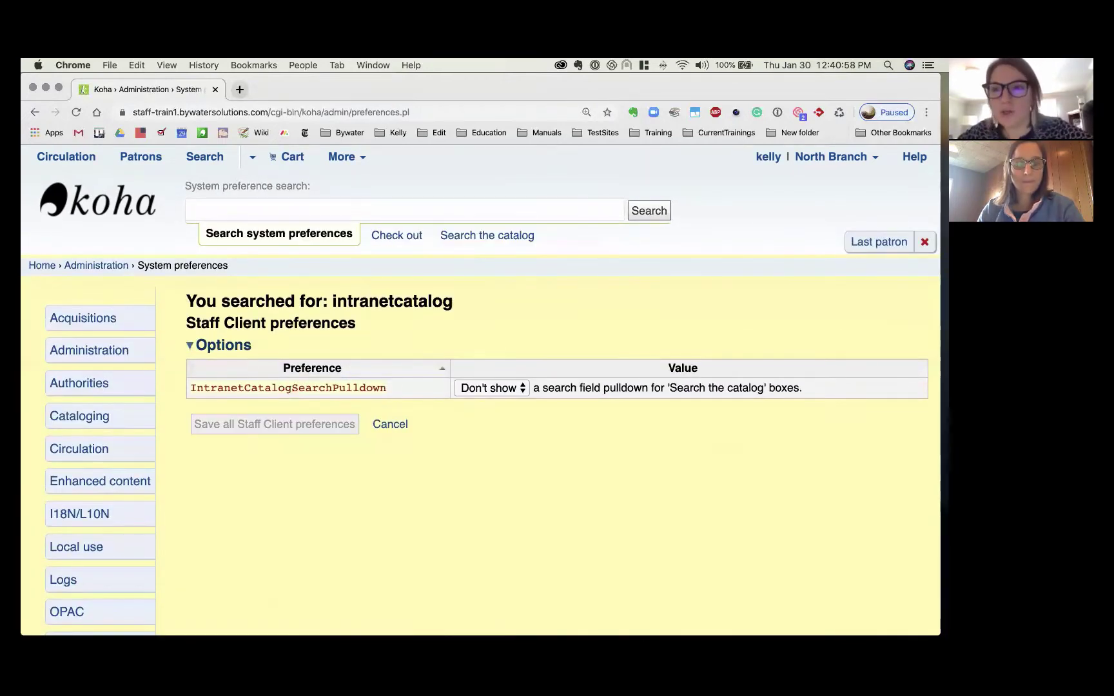
- Set IntranetCatalogSearchPulldown to Show, save the staff client preferences, and return home
left_click(493, 391)
left_click(489, 404)
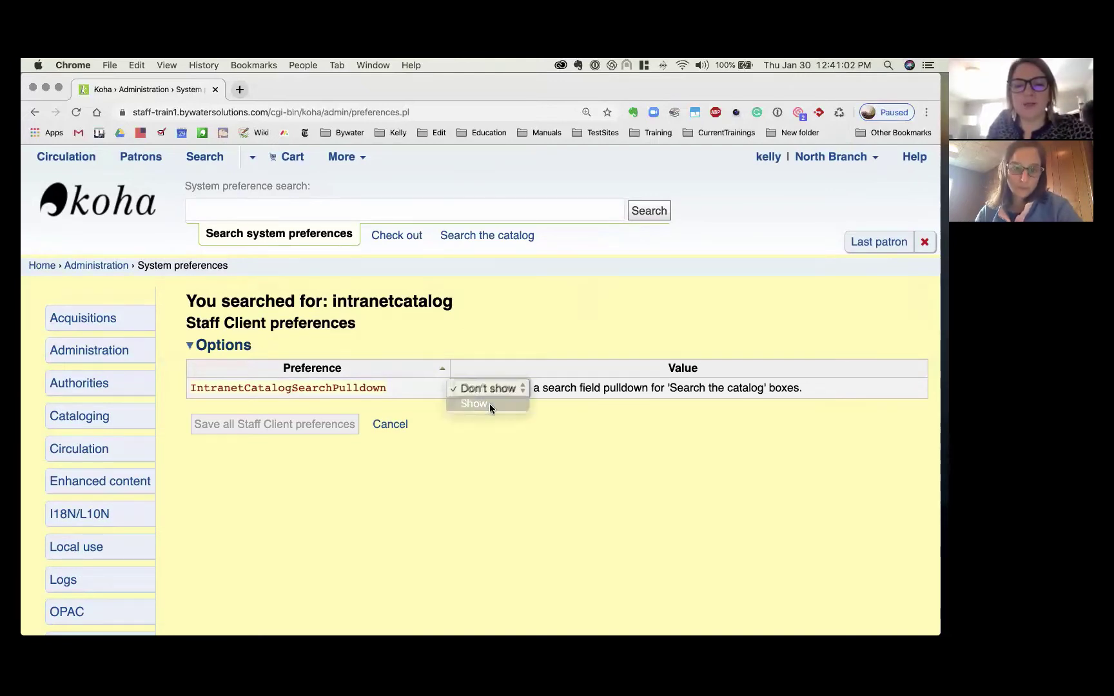
left_click(274, 428)
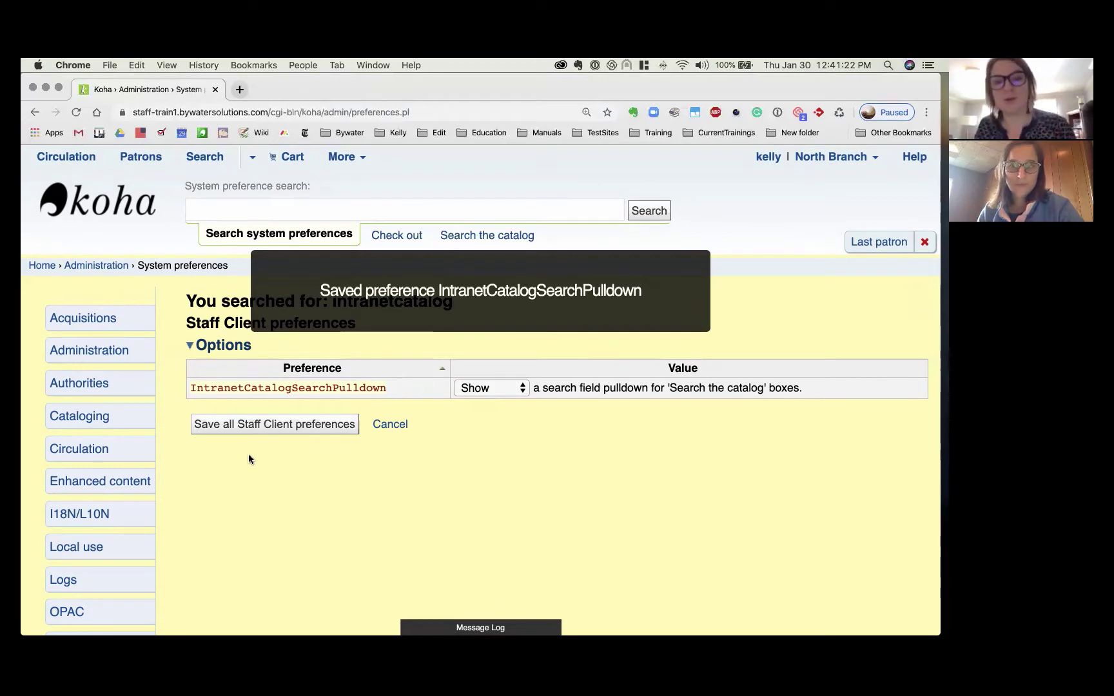
left_click(101, 208)
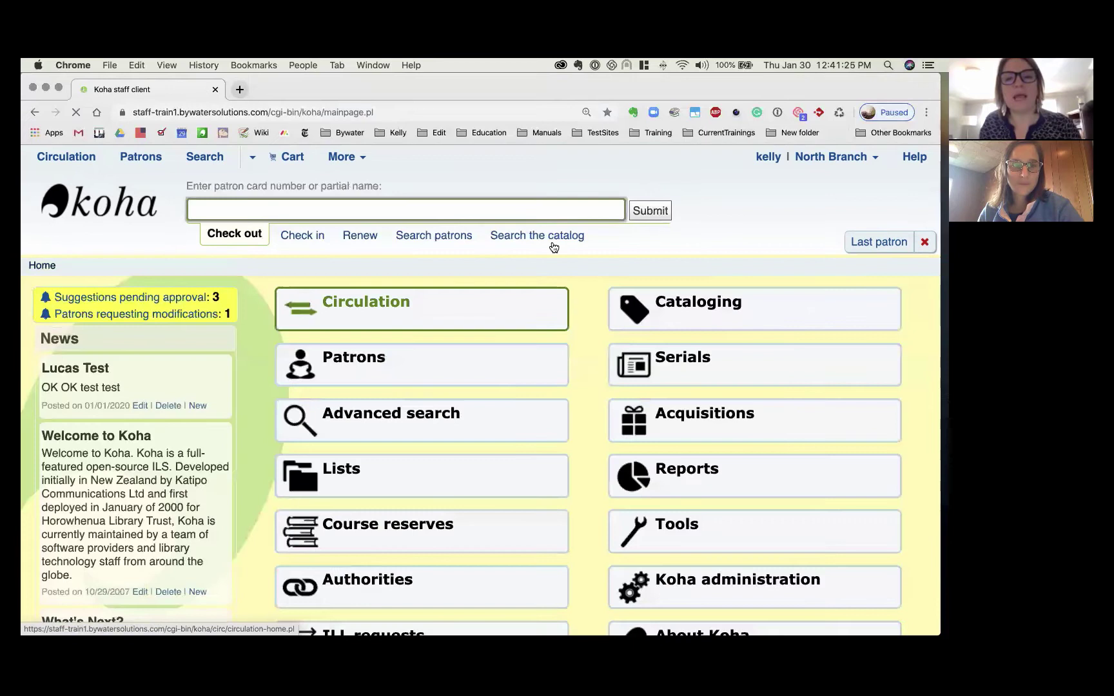
- Switch to catalog search and review the new search-type pulldown, leaving it on Keyword
left_click(553, 237)
left_click(330, 210)
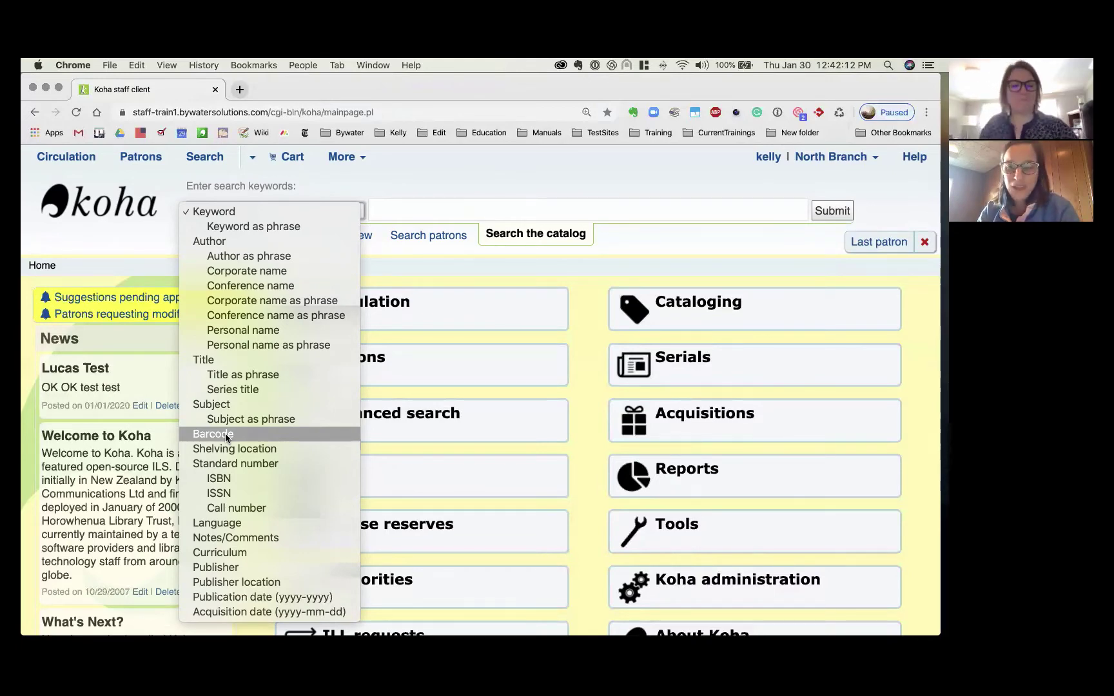
left_click(469, 262)
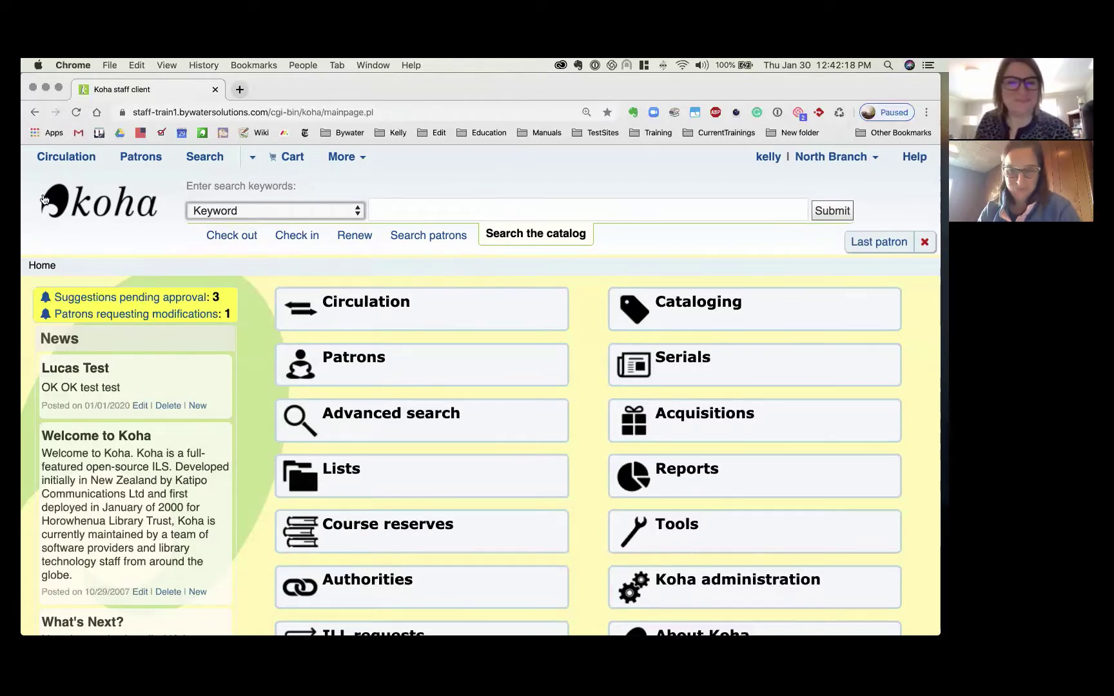
- Open the Item search form and pick In Processing in the Status list
left_click(251, 159)
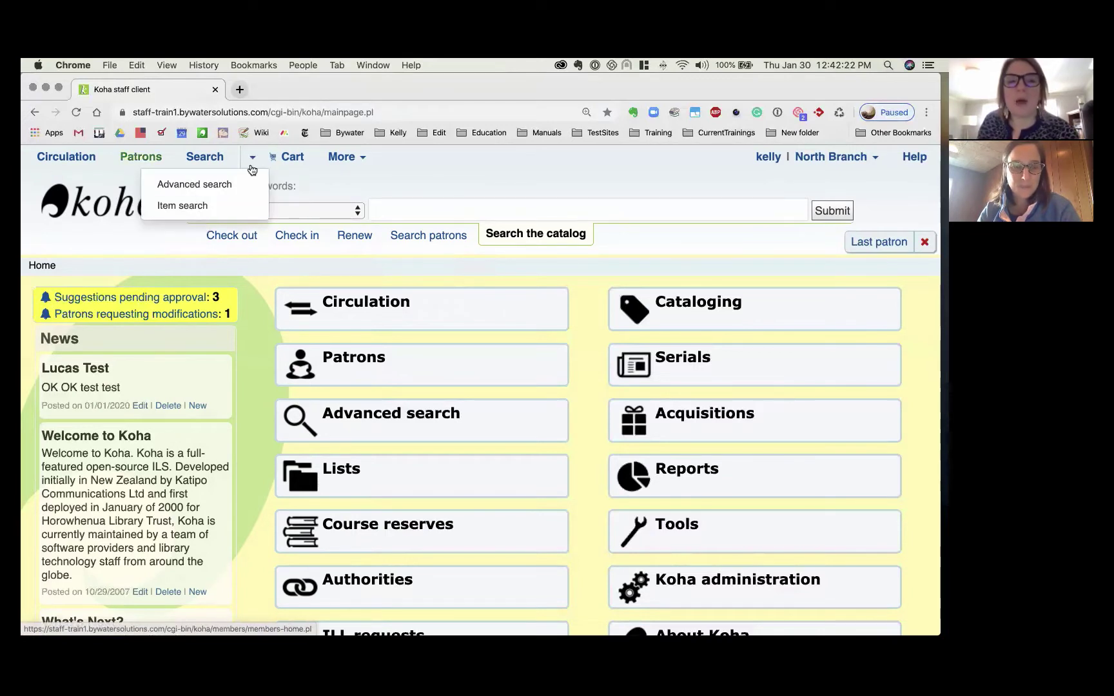
left_click(173, 206)
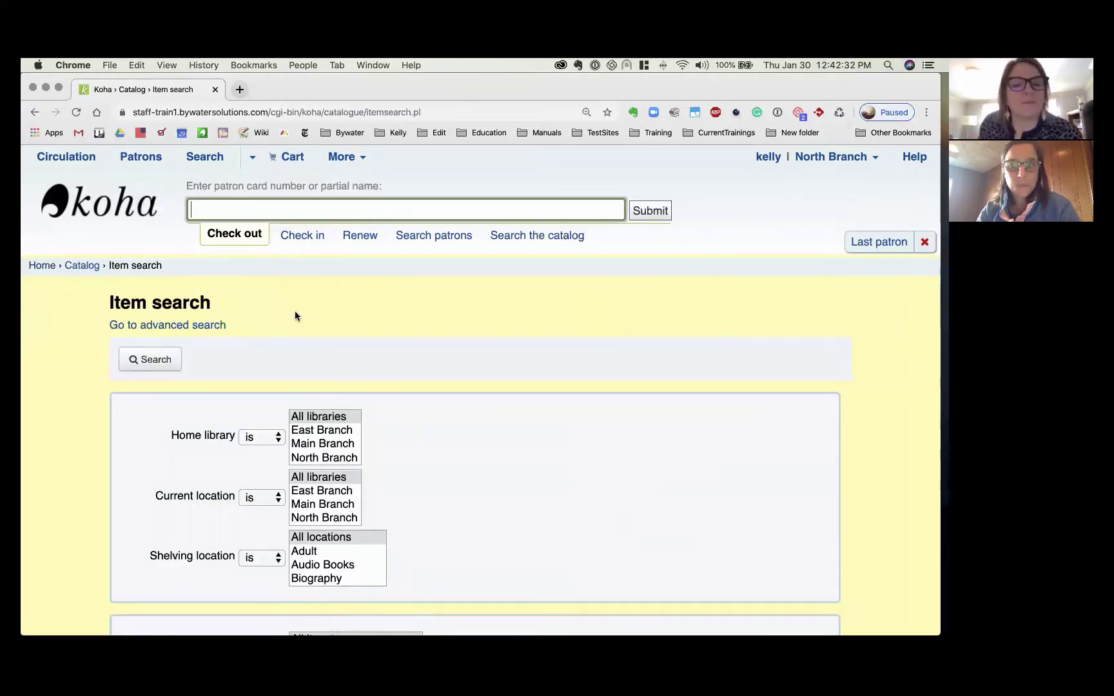
scroll(470, 358, "down", 3)
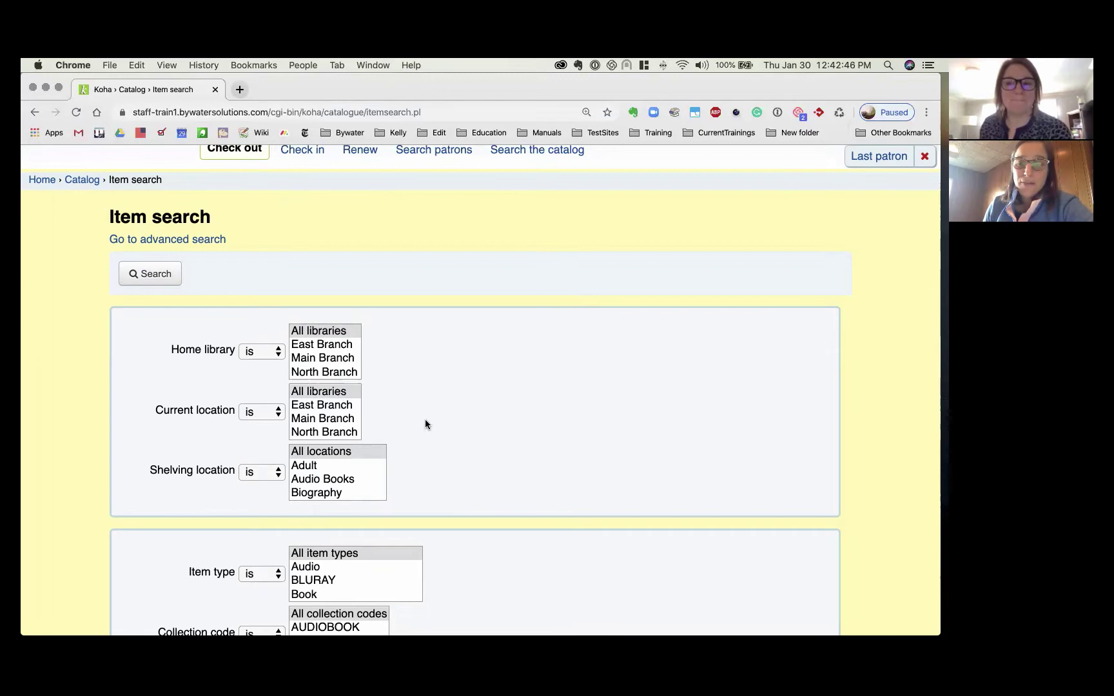
scroll(428, 440, "down", 3)
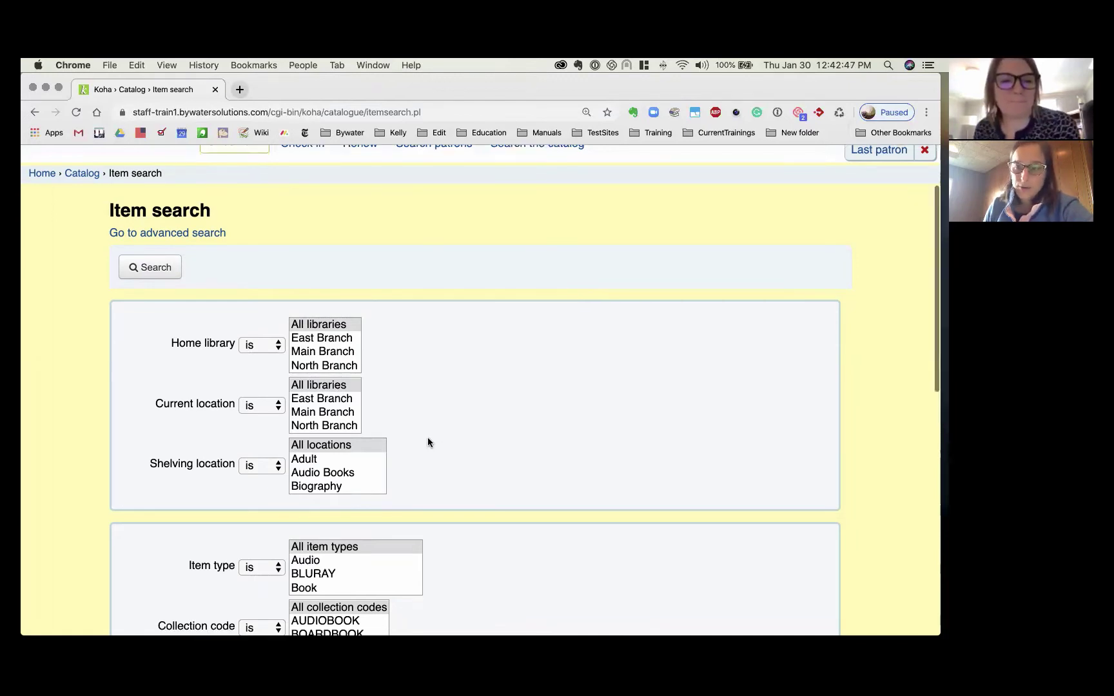
scroll(428, 441, "down", 5)
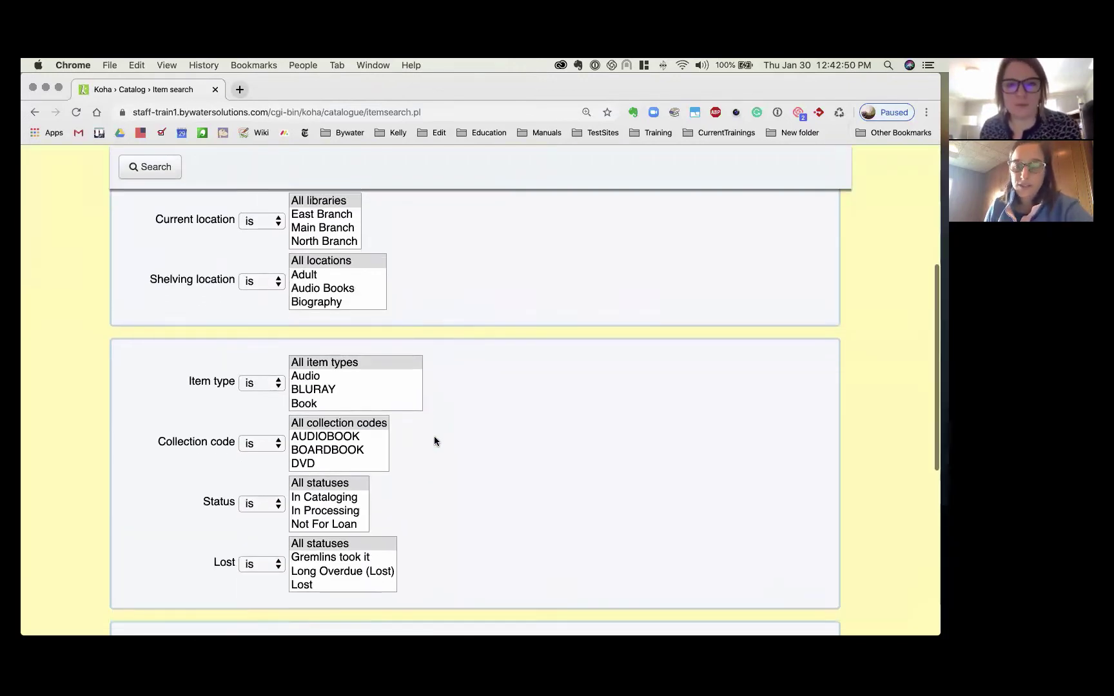
scroll(434, 441, "down", 2)
scroll(321, 394, "down", 2)
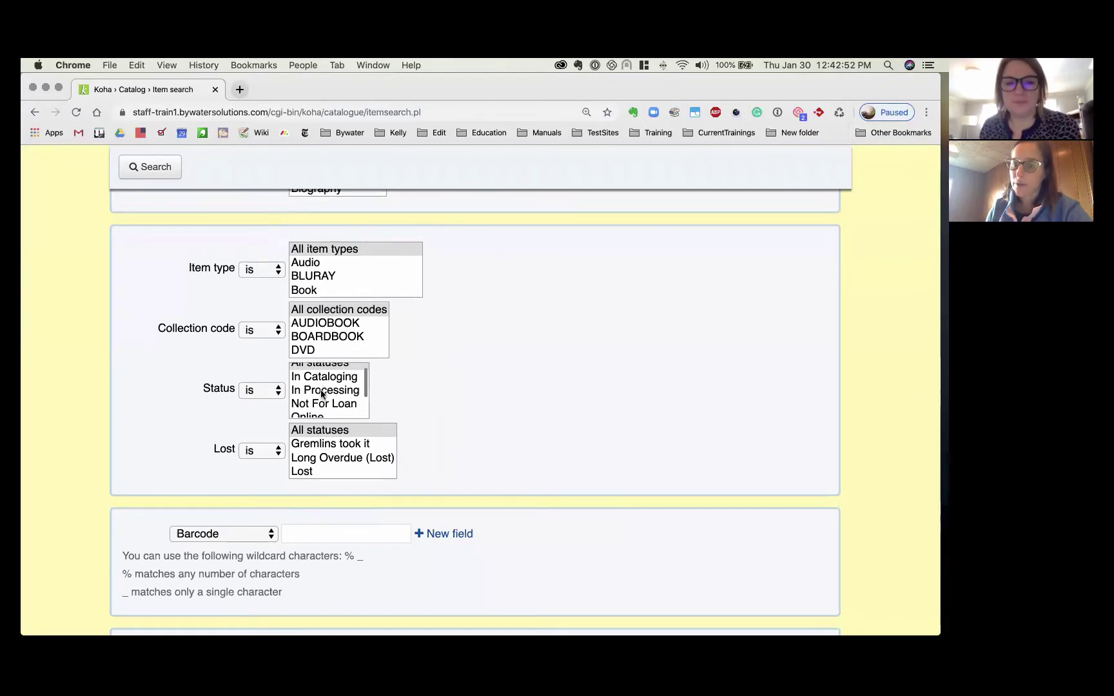
scroll(321, 396, "up", 2)
left_click(324, 397)
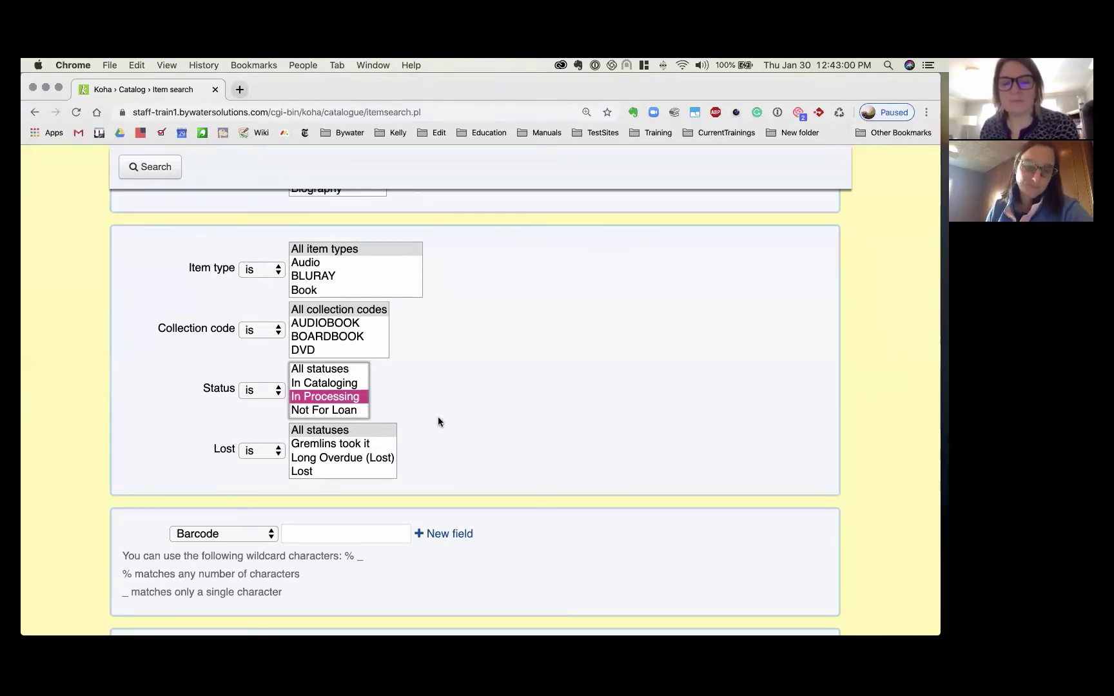
scroll(438, 421, "down", 1)
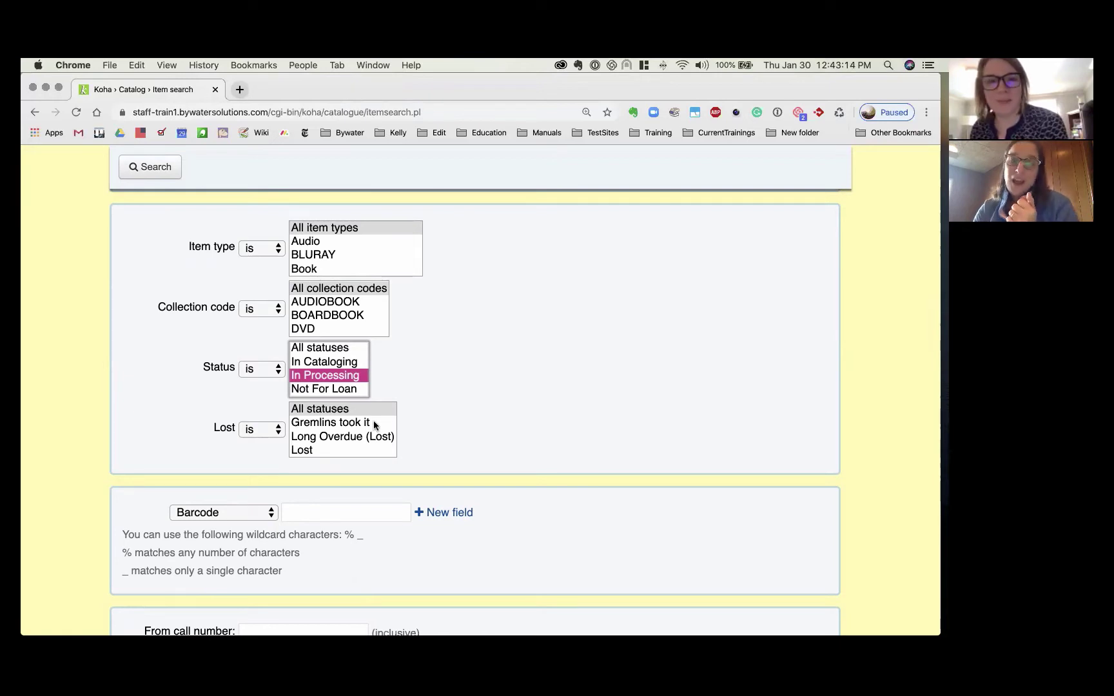
- Select In Processing as the item search's Status filter
scroll(373, 420, "down", 1)
scroll(372, 423, "down", 1)
scroll(499, 401, "down", 4)
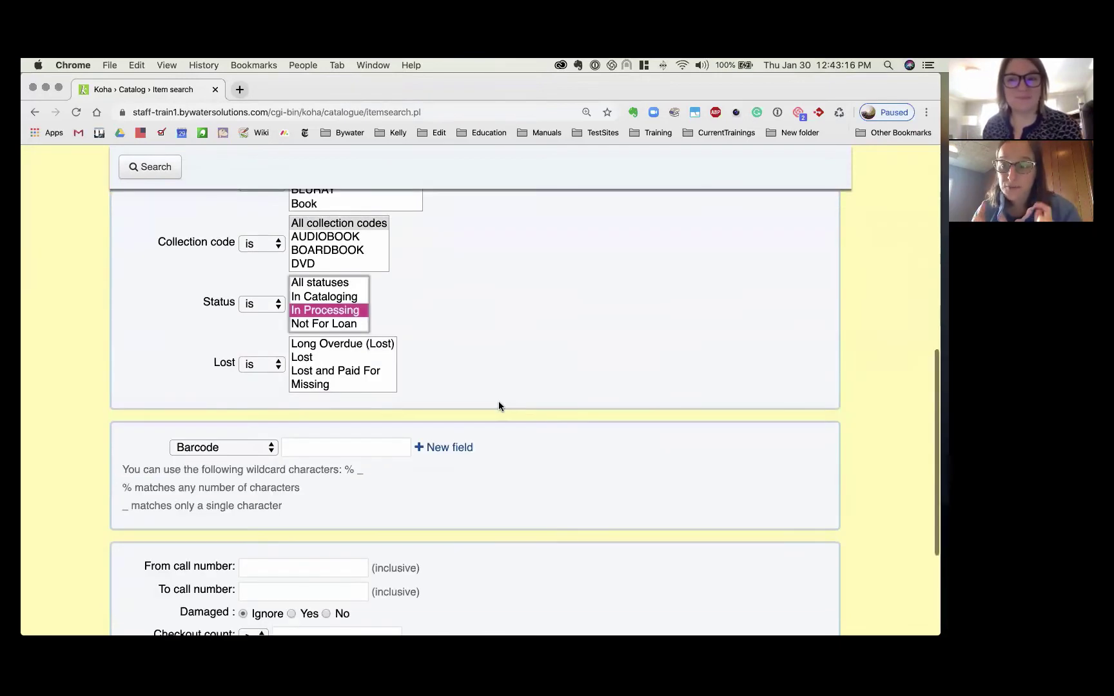
scroll(499, 401, "down", 3)
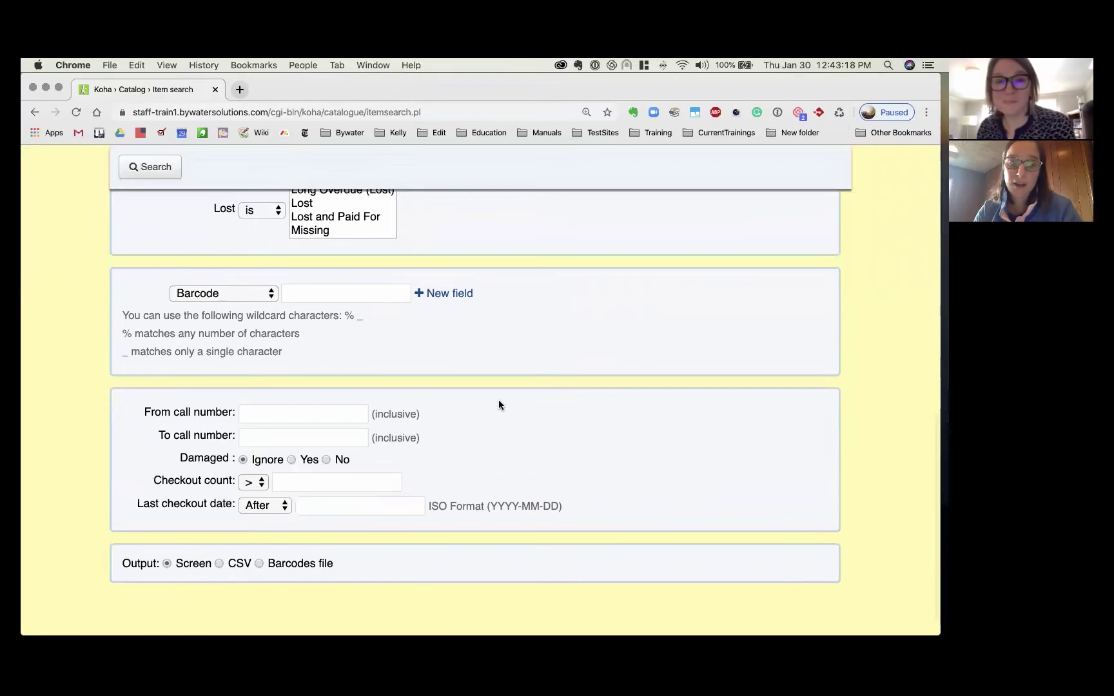
scroll(451, 374, "up", 2)
scroll(545, 406, "down", 3)
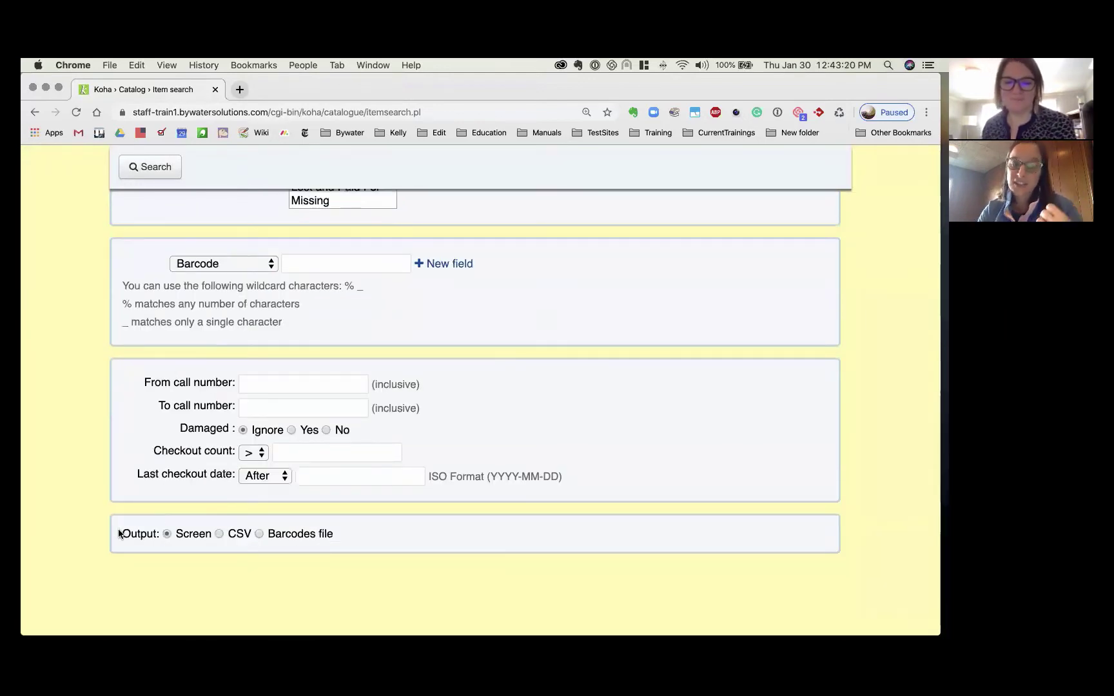
left_click_drag(118, 532, 365, 525)
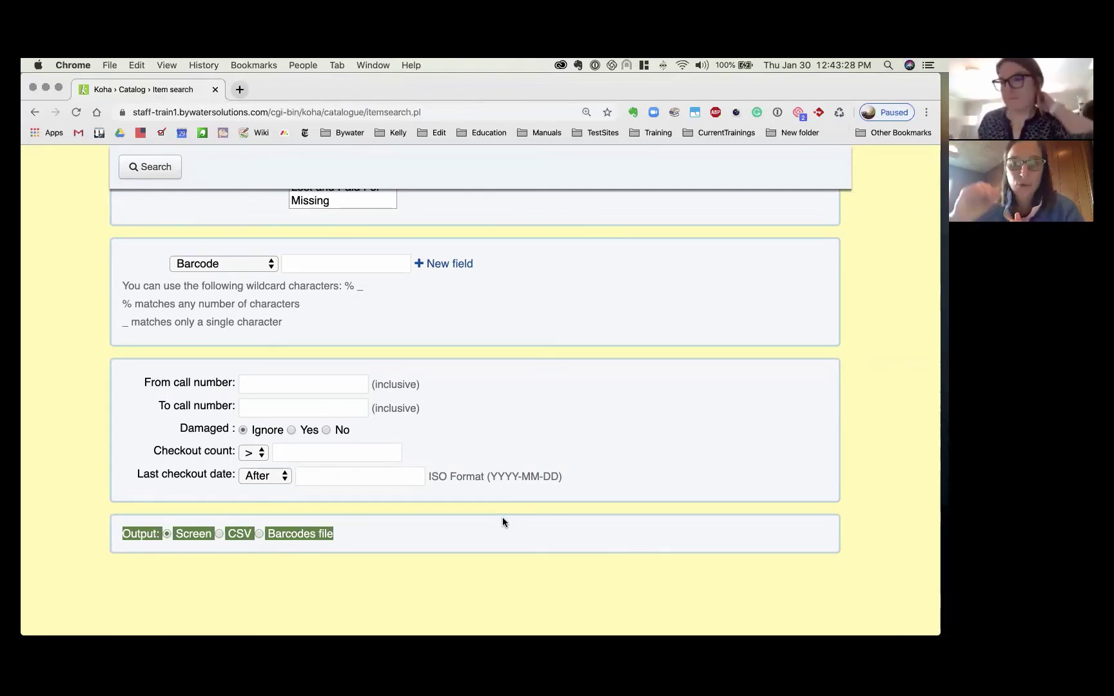
left_click(488, 529)
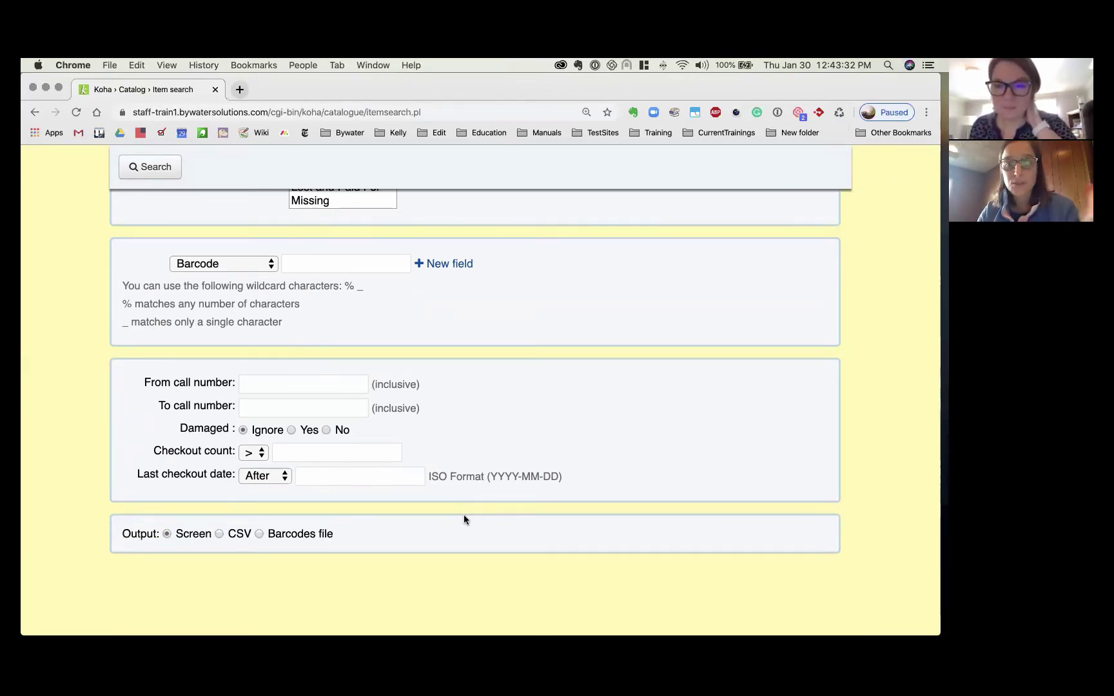
scroll(472, 482, "up", 3)
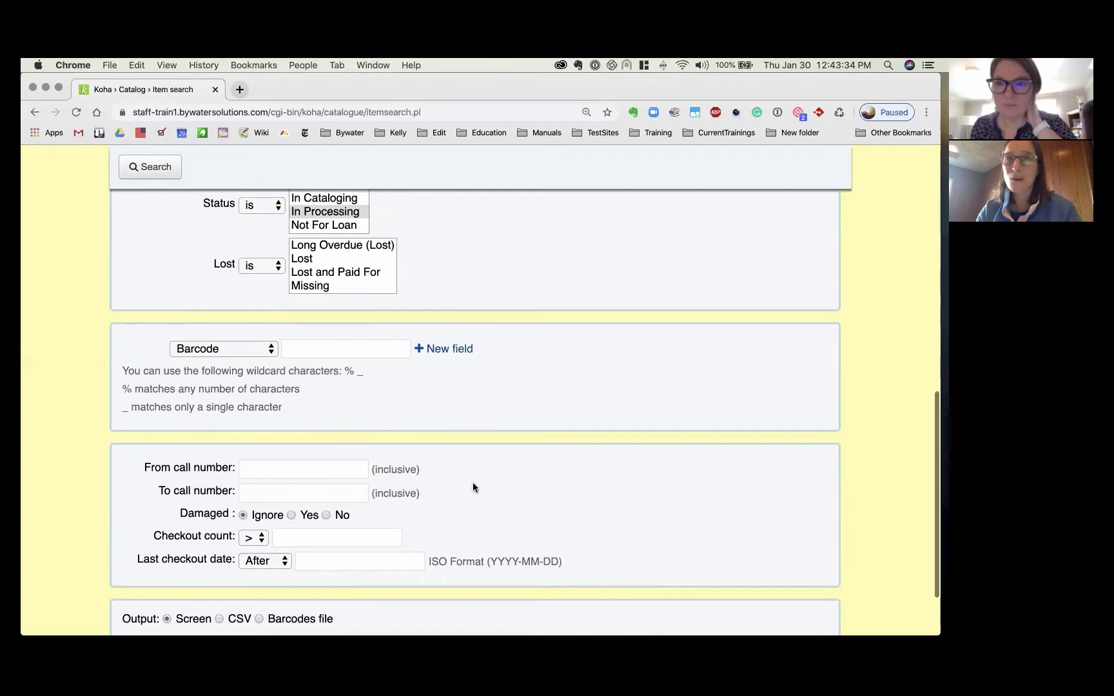
scroll(470, 485, "up", 1)
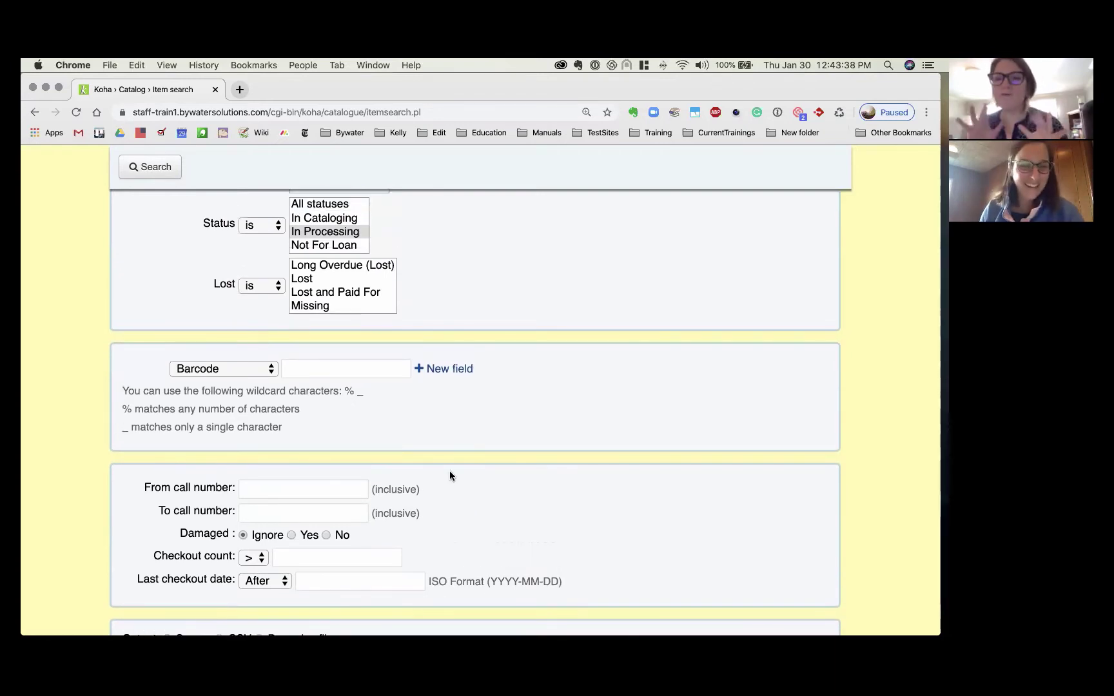
left_click(315, 231)
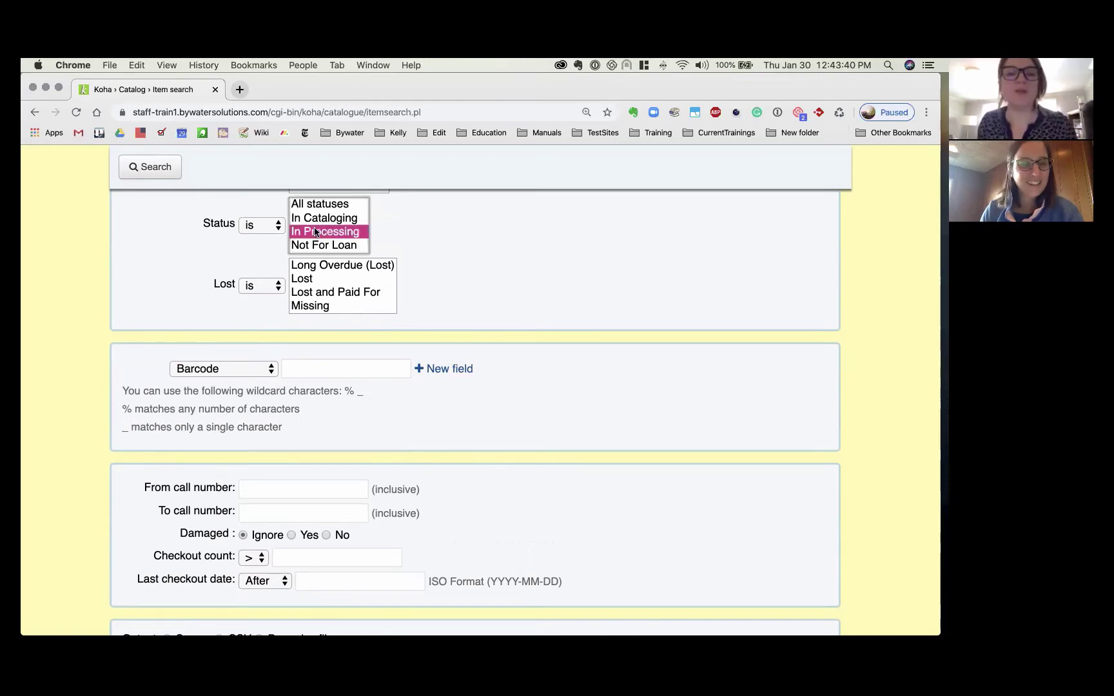
- Run the item search, review the 61 In Processing results, and export them to items (1).csv
left_click(157, 167)
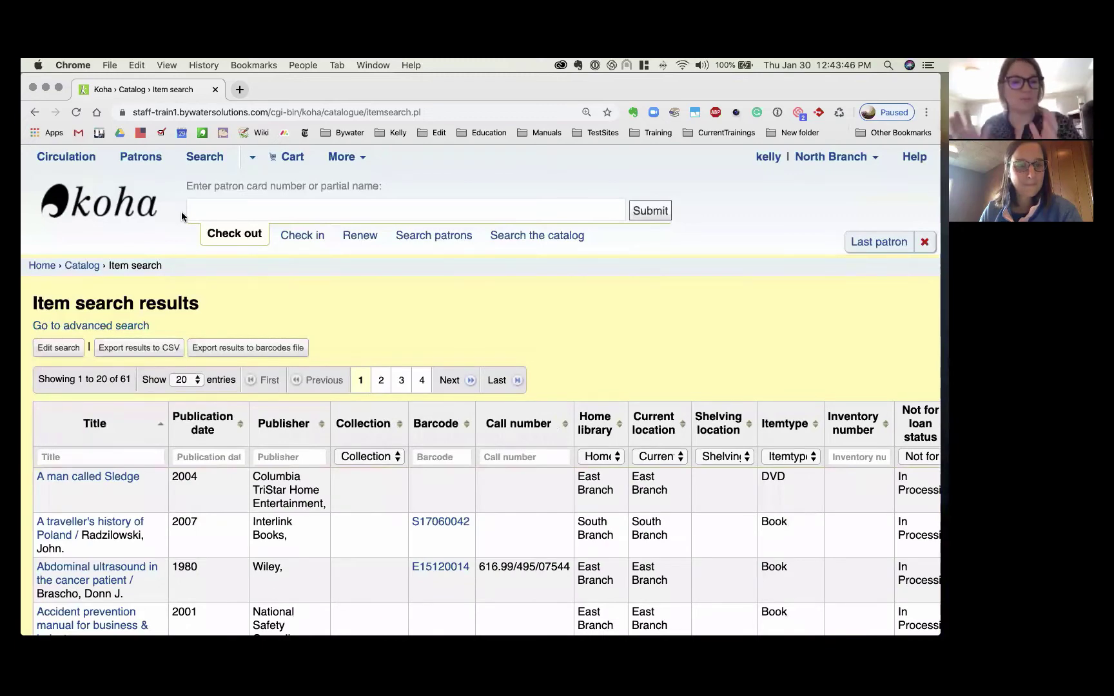
scroll(354, 288, "down", 5)
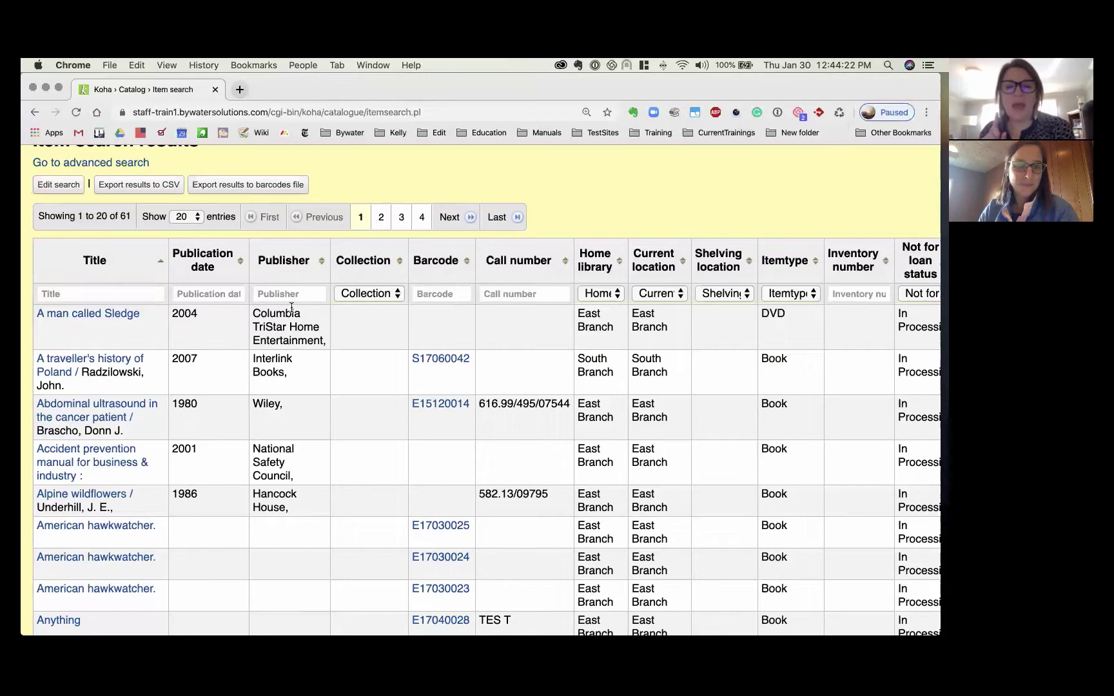
scroll(291, 308, "down", 10)
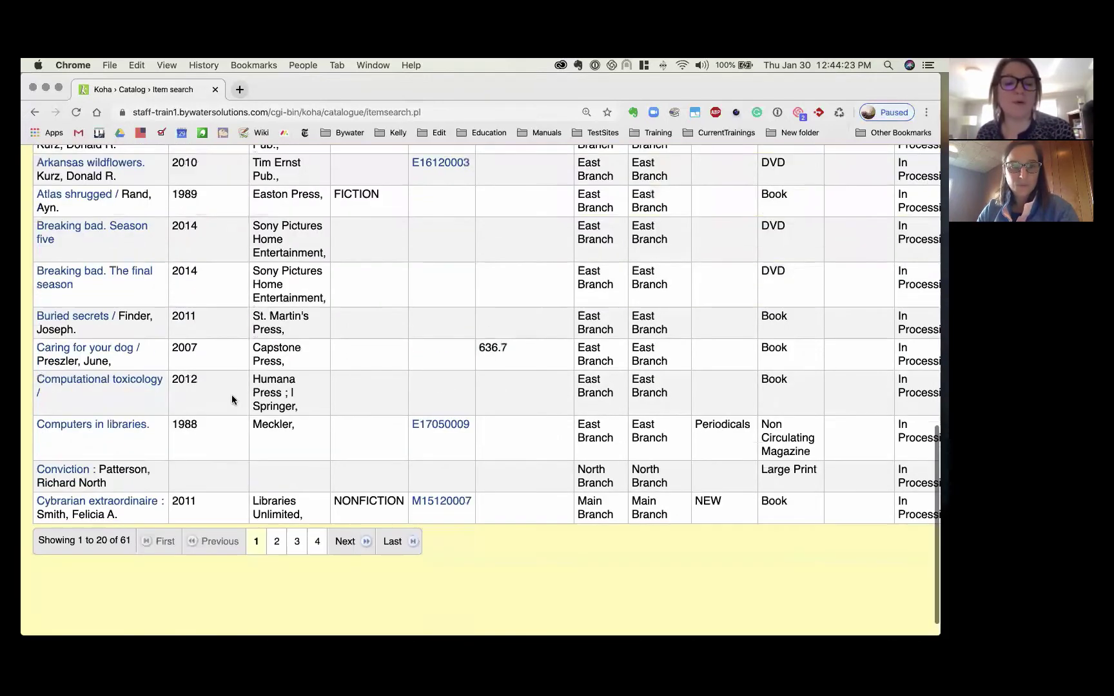
scroll(145, 468, "up", 10)
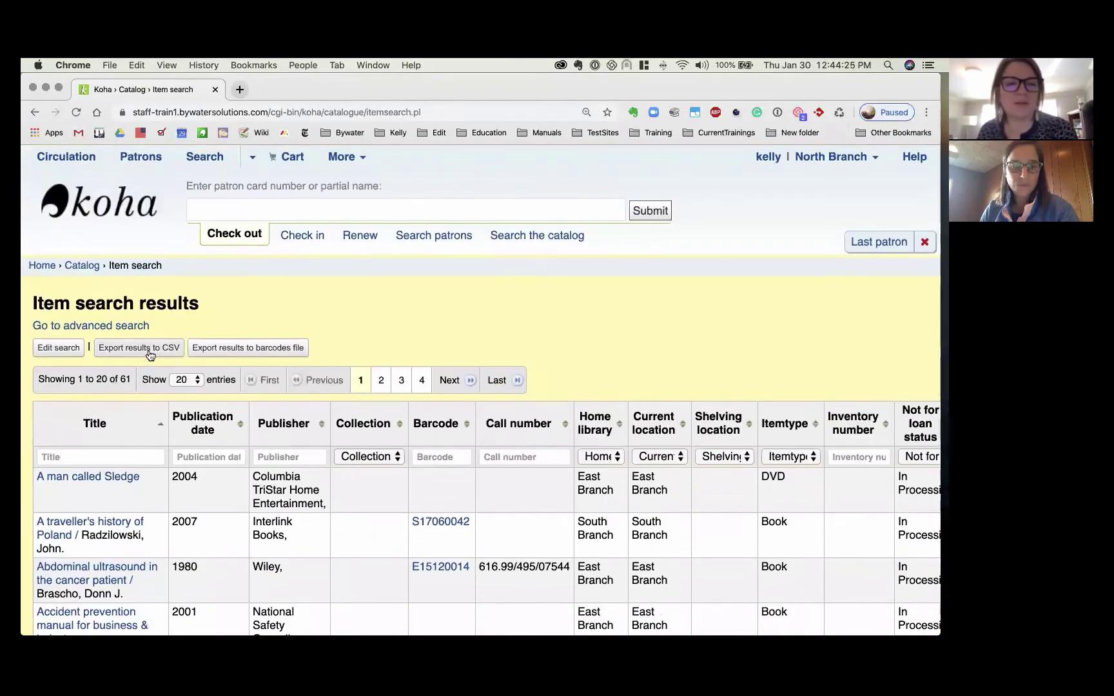
left_click(147, 350)
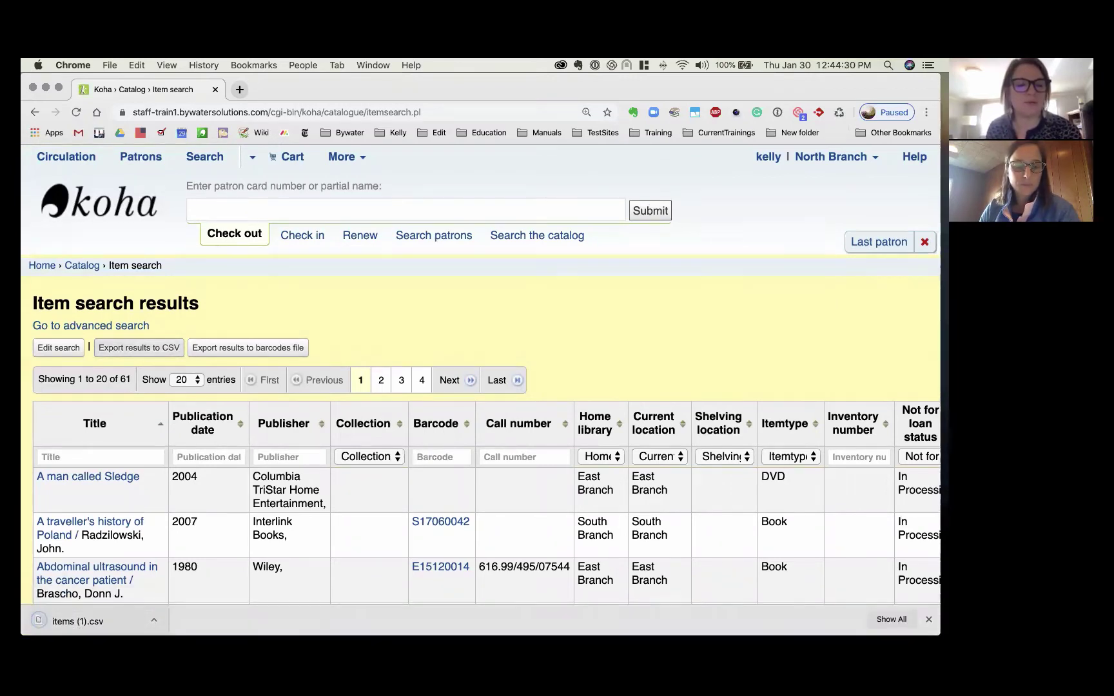
left_click(77, 621)
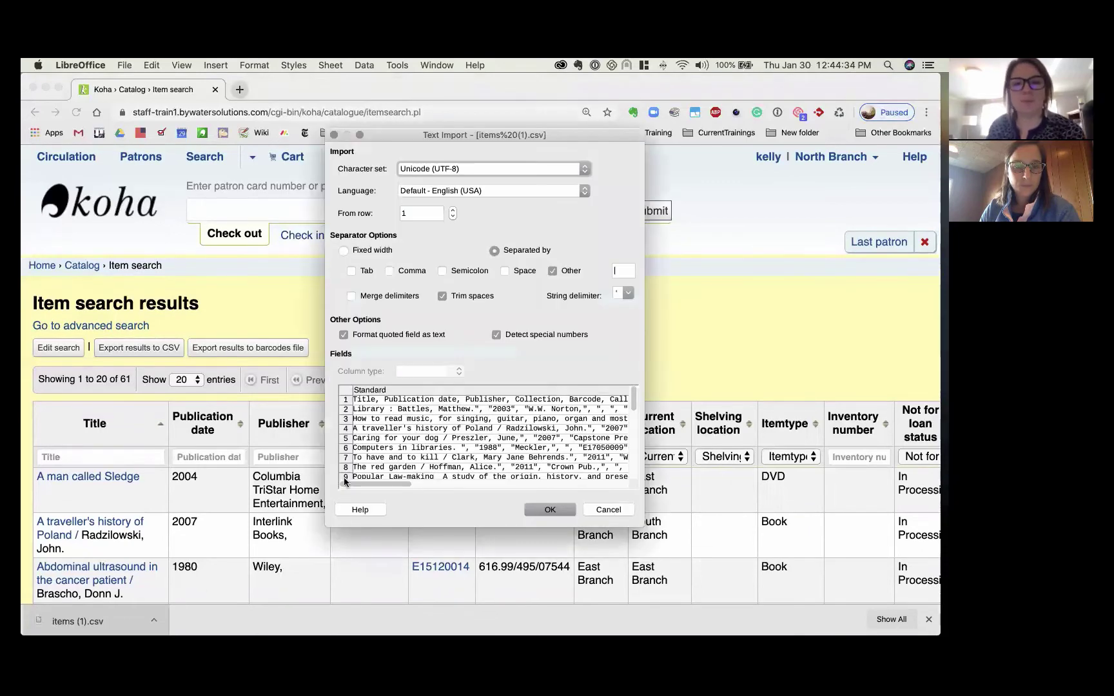
- Import items (1).csv into Calc using both semicolon and comma separators
left_click_drag(638, 527, 836, 550)
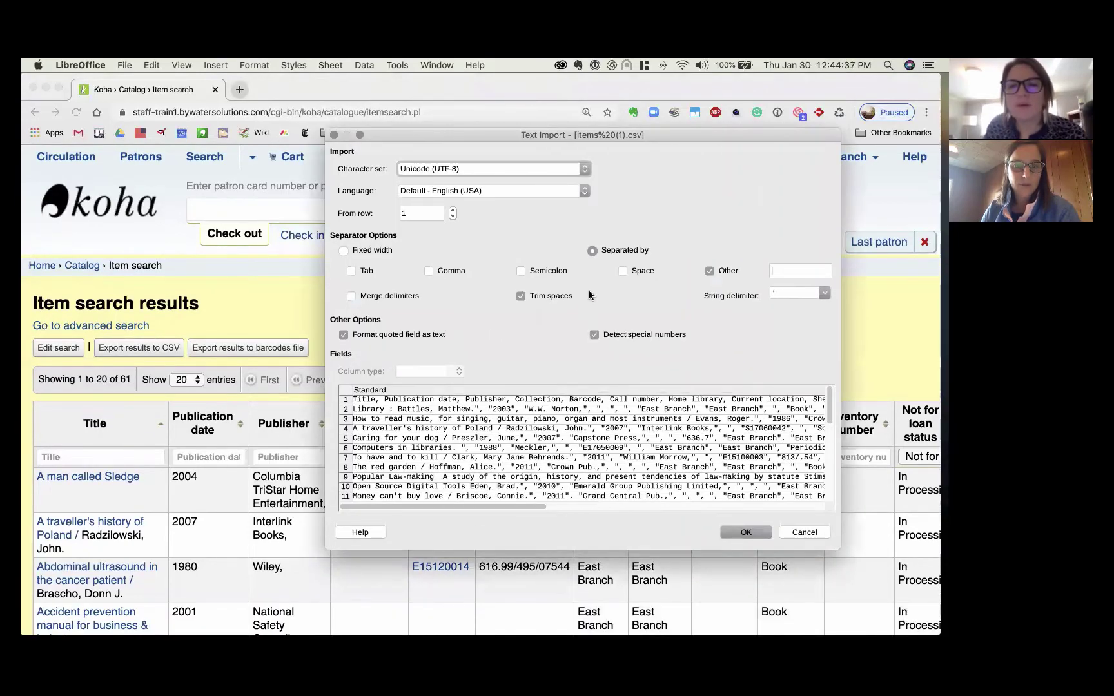
left_click(523, 272)
left_click(429, 271)
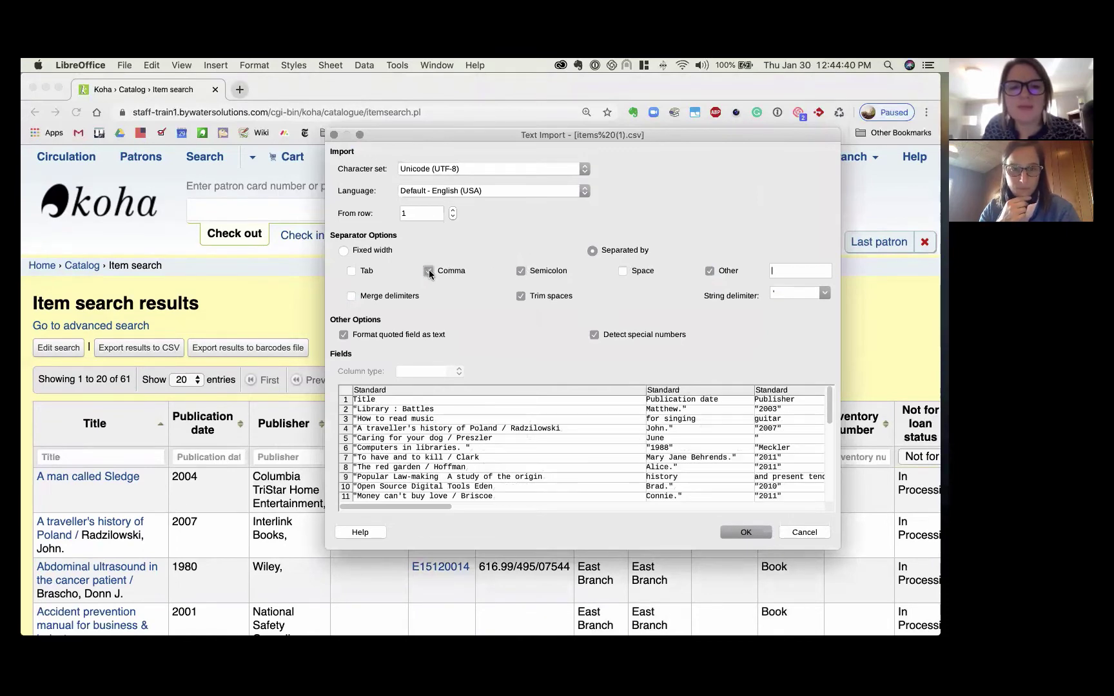
left_click(746, 533)
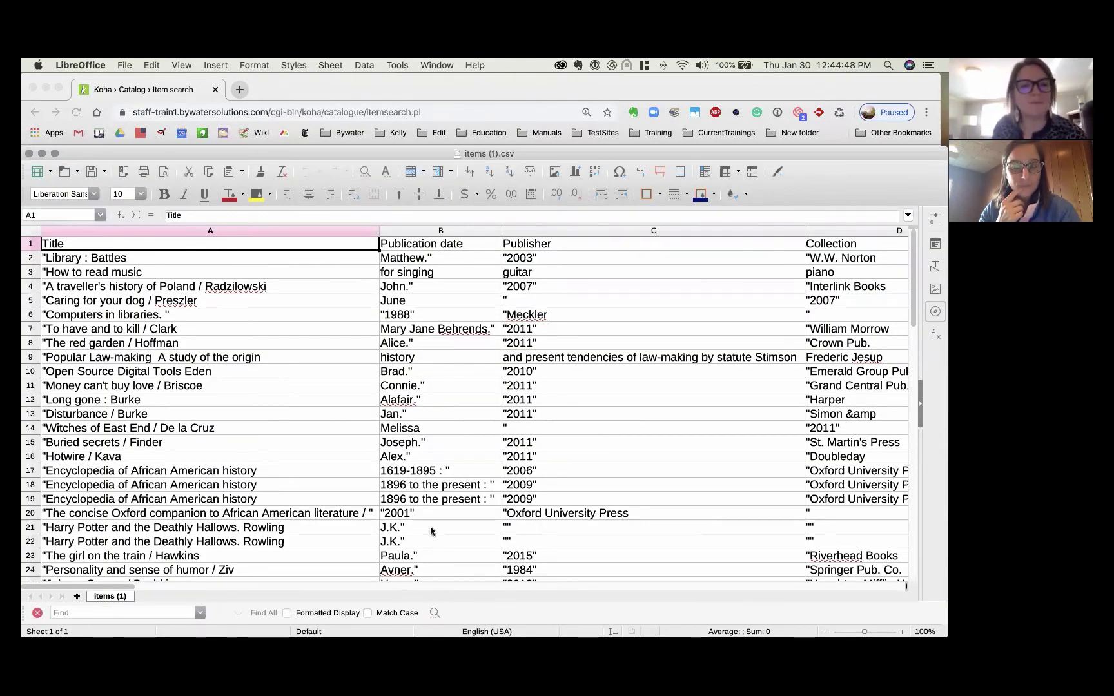
- Scroll across the imported sheet, then close Calc to return to the Koha results
scroll(374, 350, "right", 10)
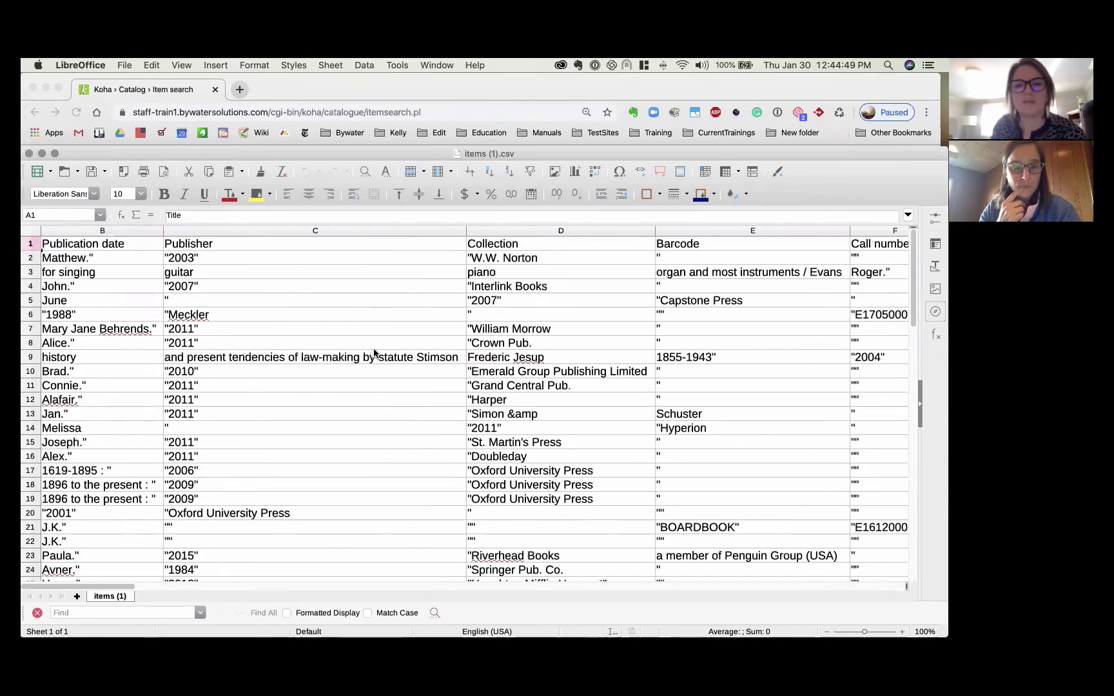
scroll(375, 351, "left", 10)
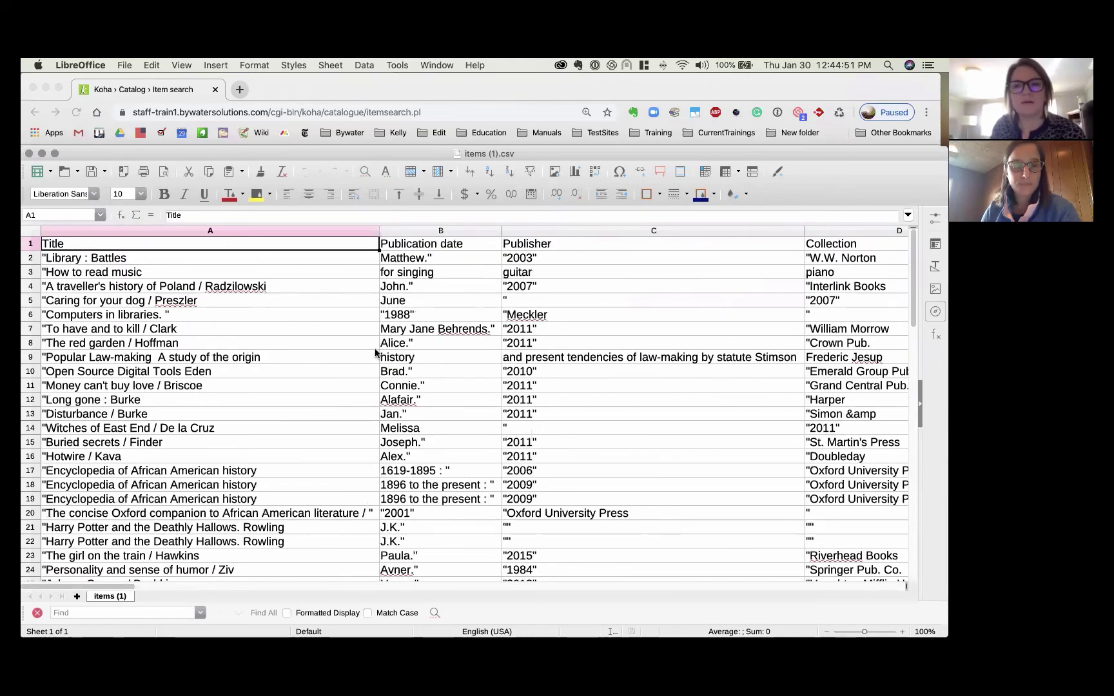
left_click(29, 153)
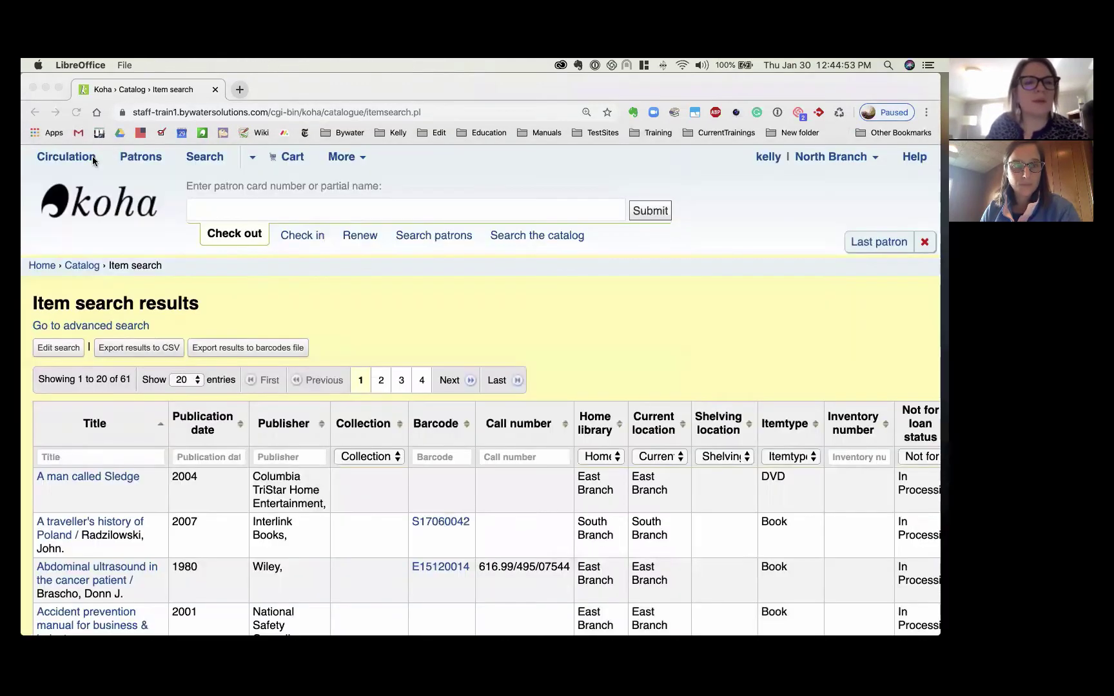
- Go back to the Koha home page and open a fresh Item search form
key("ctrl+Up")
key("Escape")
left_click(35, 115)
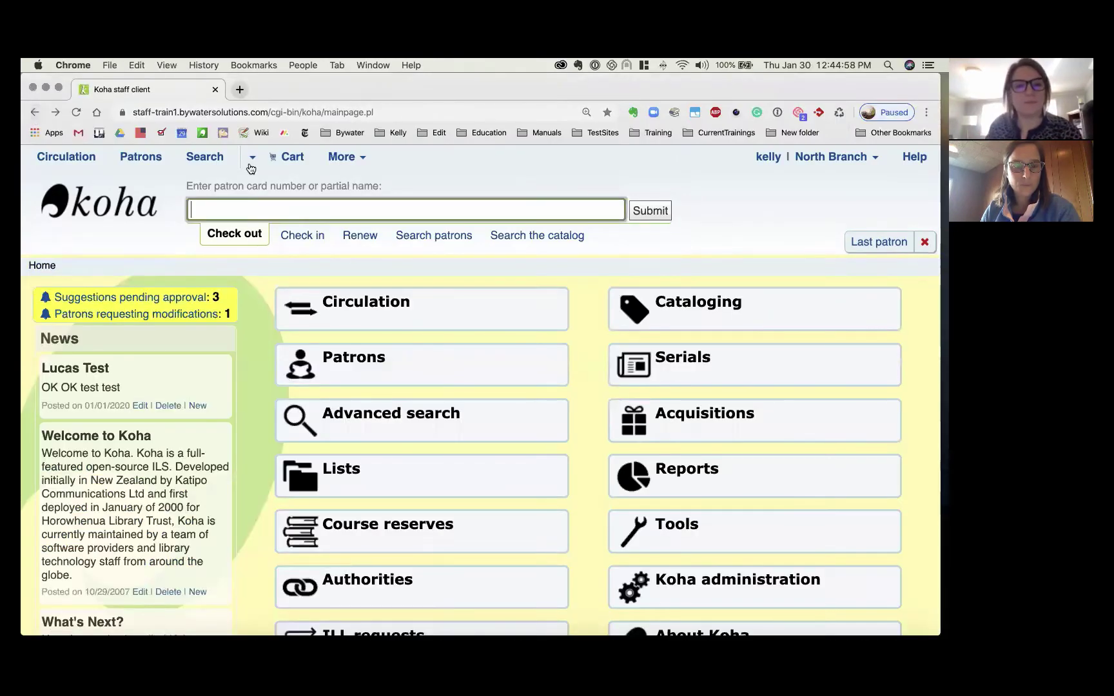
left_click(252, 158)
left_click(201, 205)
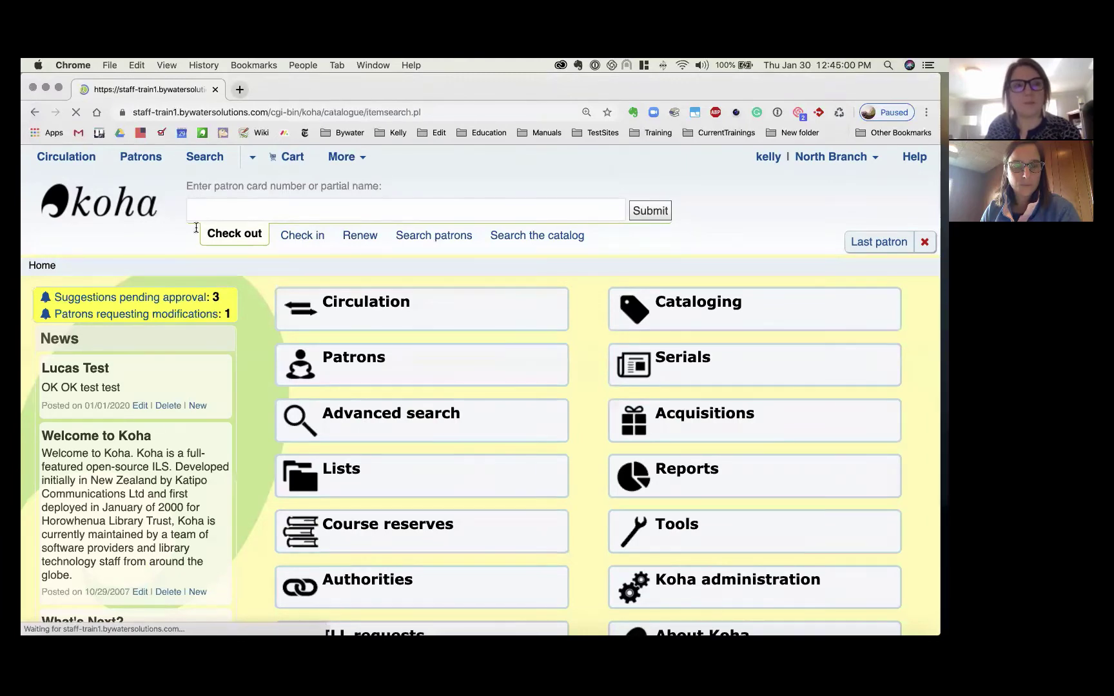
- Review the searchable item fields list, leaving the criterion set to Barcode
scroll(520, 441, "down", 6)
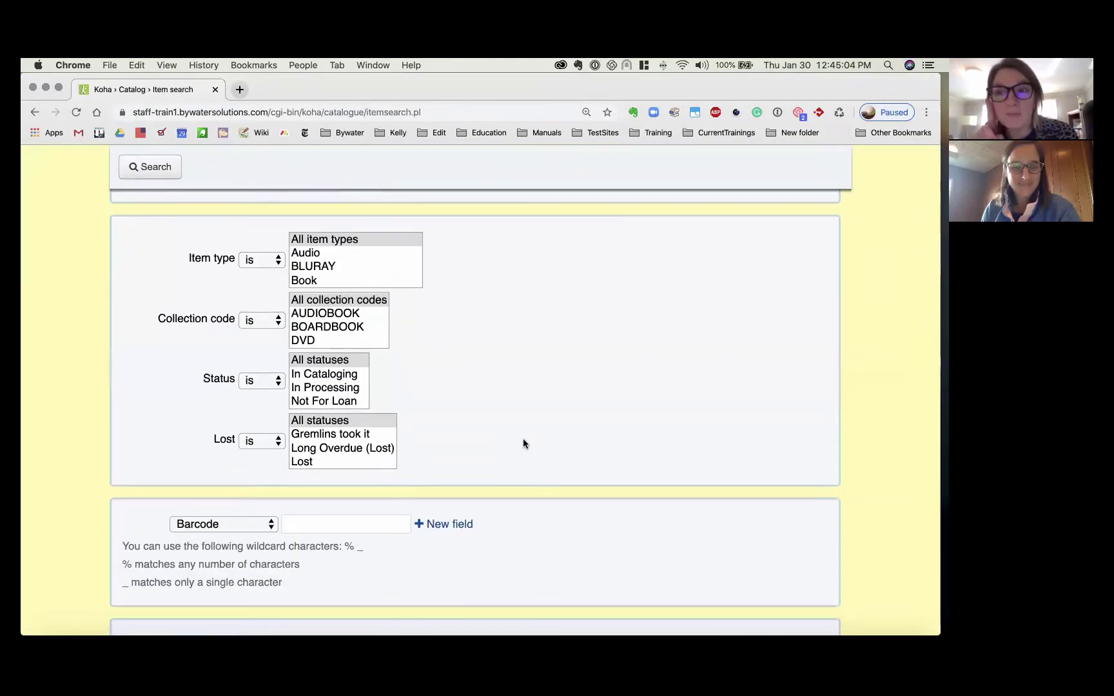
scroll(469, 465, "down", 3)
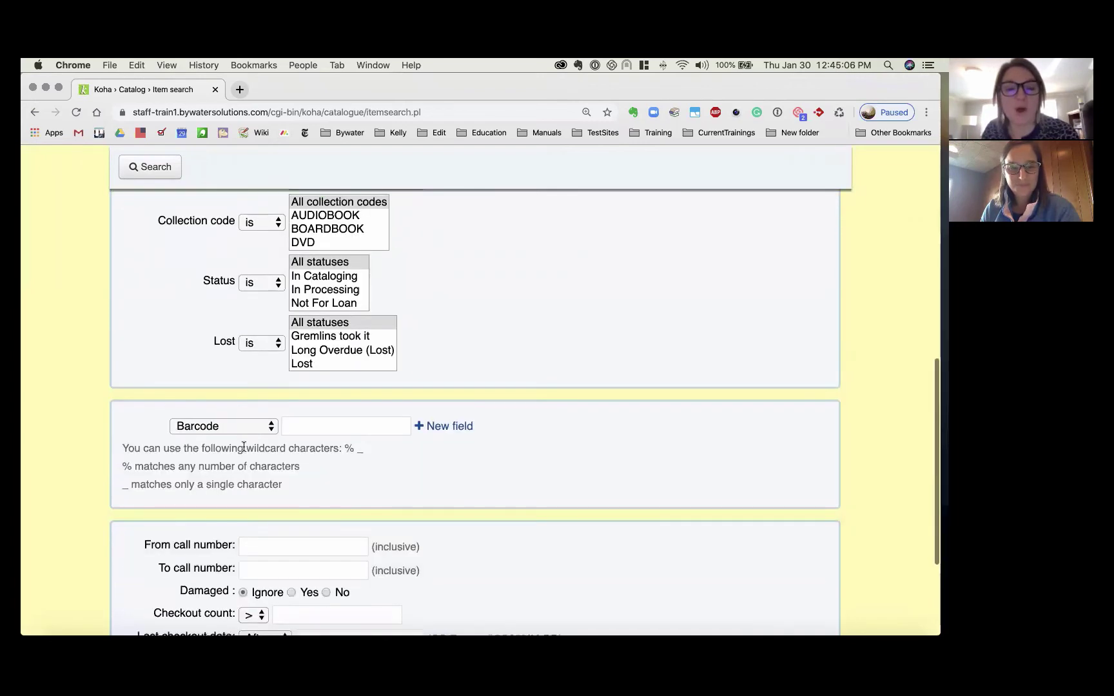
left_click(232, 428)
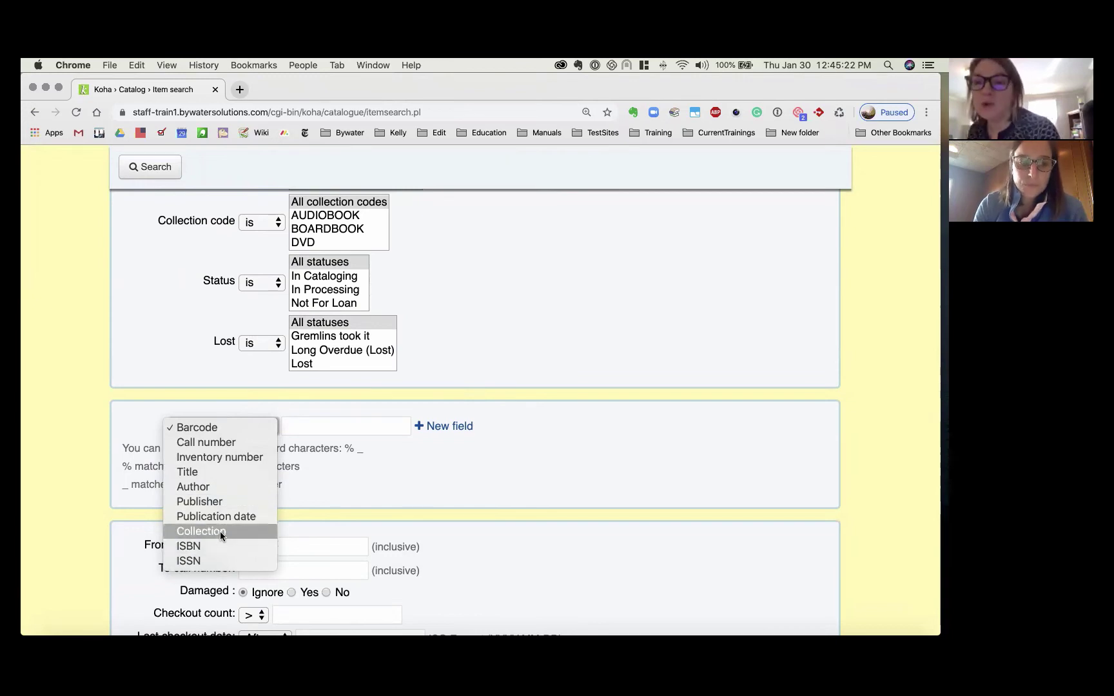
left_click(361, 480)
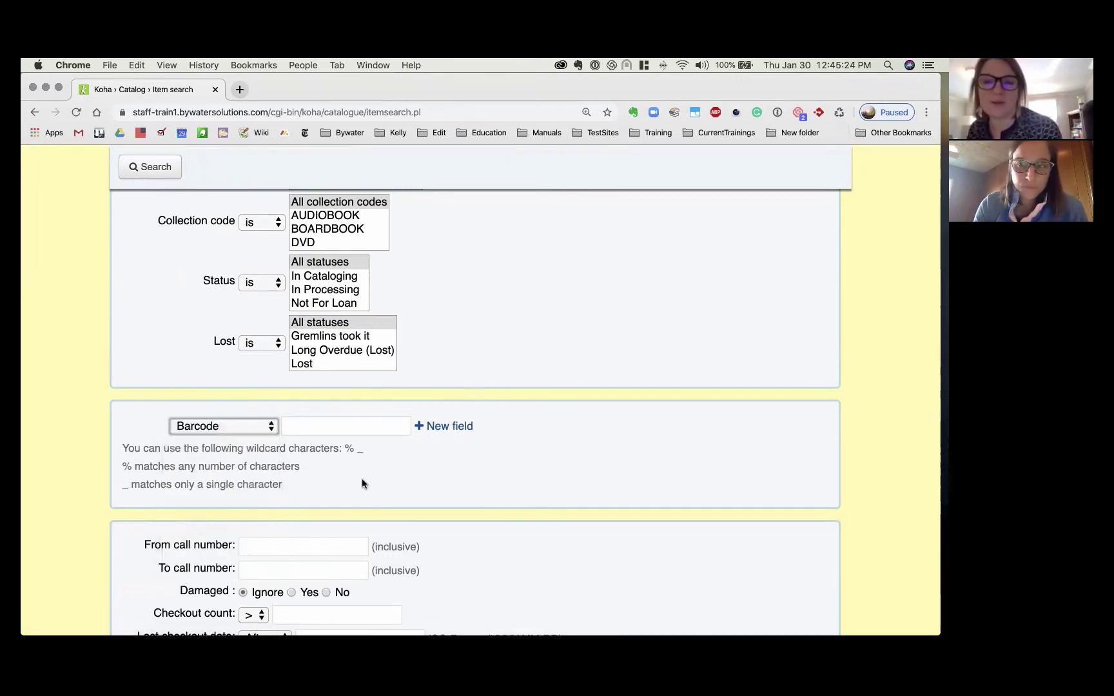
scroll(313, 383, "up", 5)
scroll(312, 386, "up", 3)
- Go to Administration > Item search fields and start a new search field
left_click(340, 157)
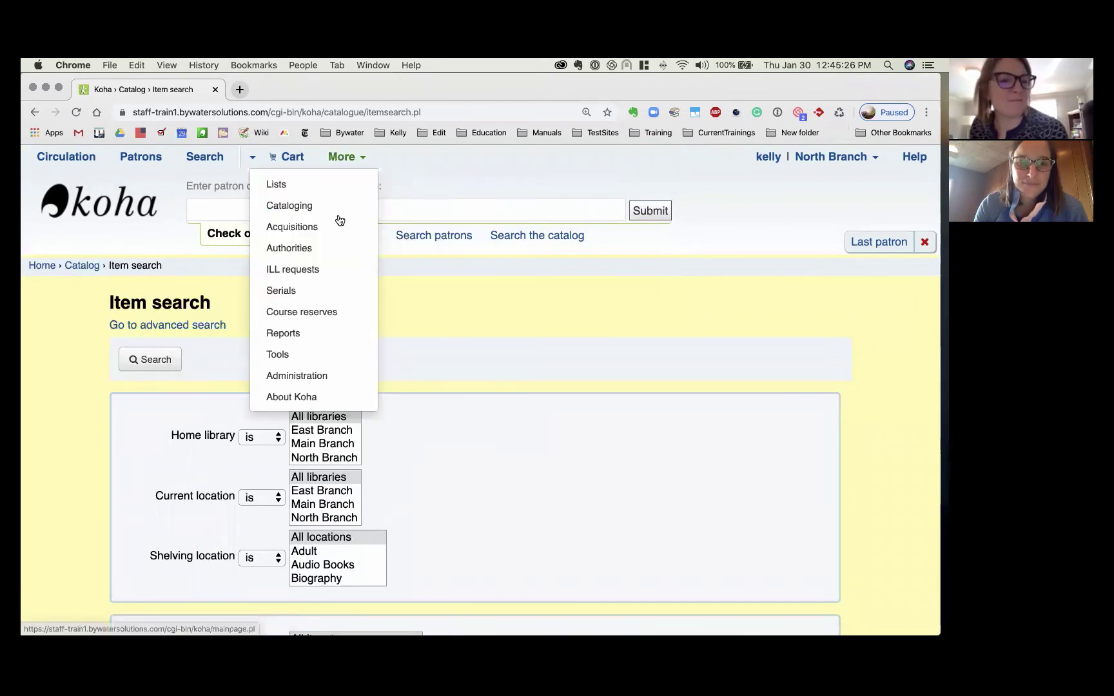
left_click(305, 375)
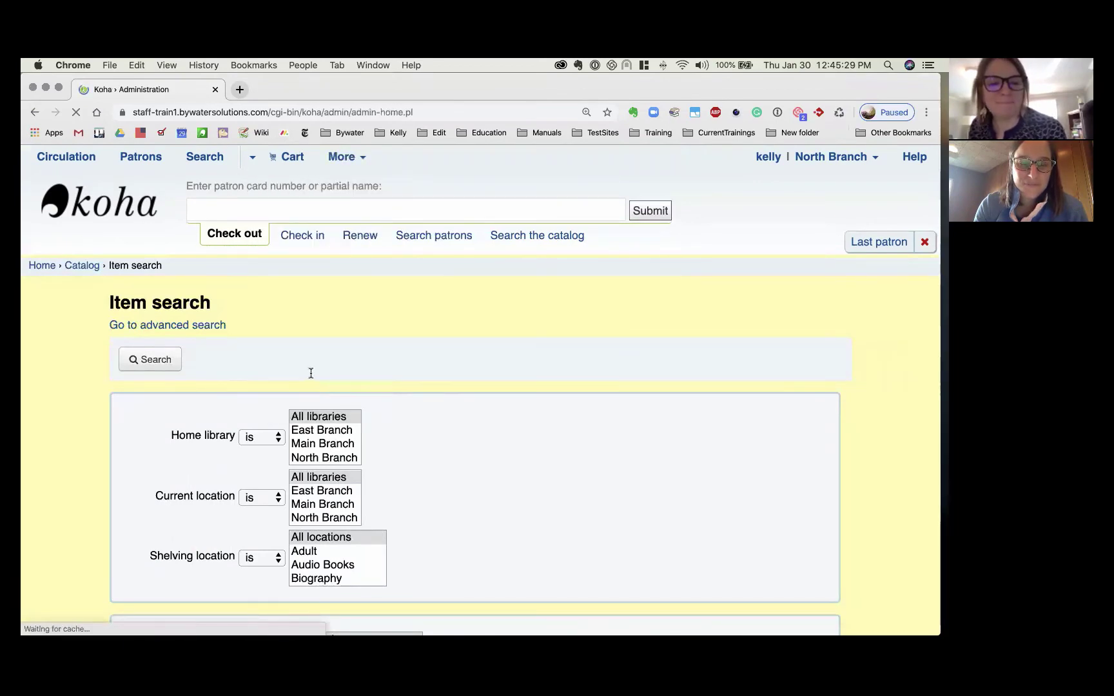
scroll(431, 432, "down", 5)
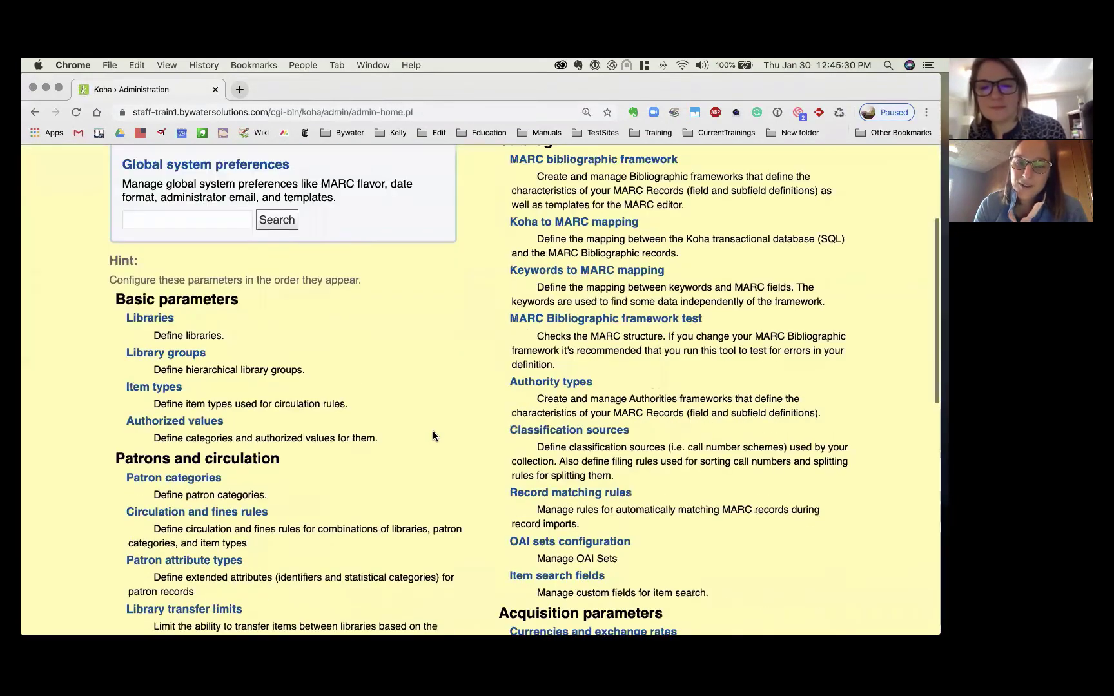
scroll(433, 435, "down", 5)
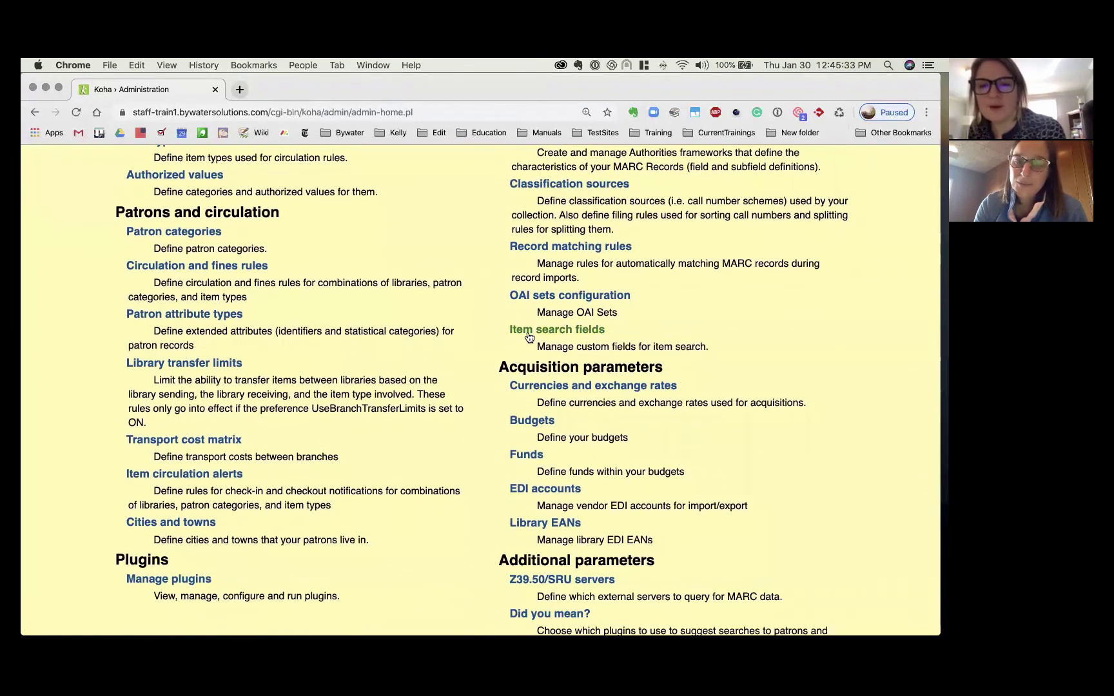
left_click(524, 331)
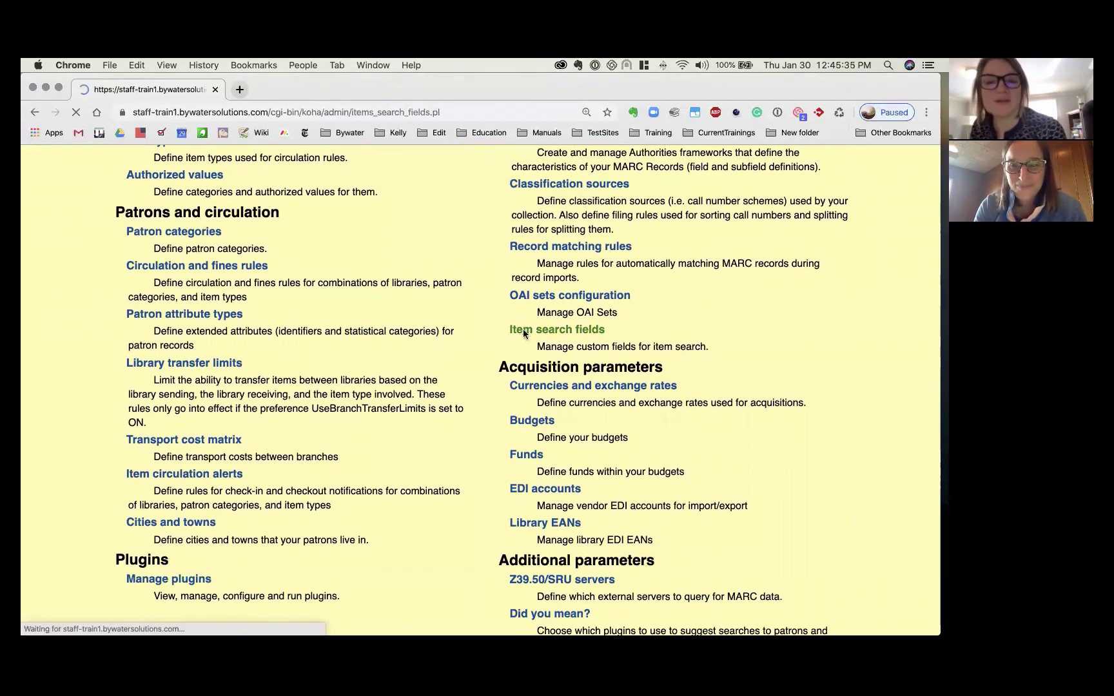
left_click(245, 304)
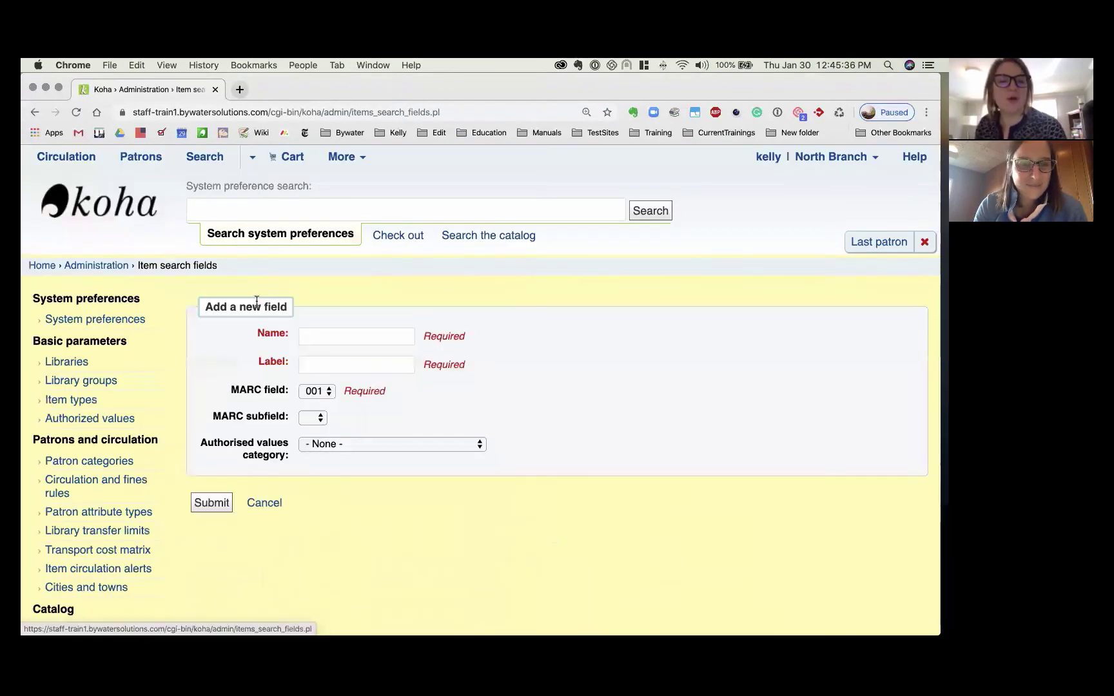
- Enter OCLC as both the search field's Name and Label
left_click(348, 330)
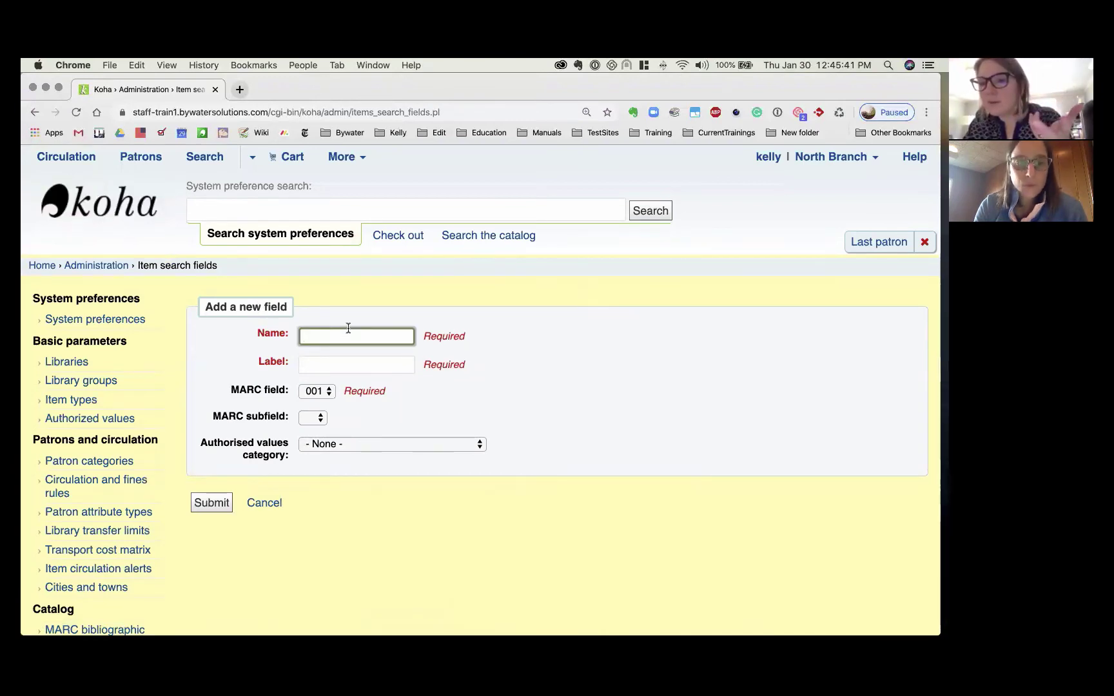
type("OCLC")
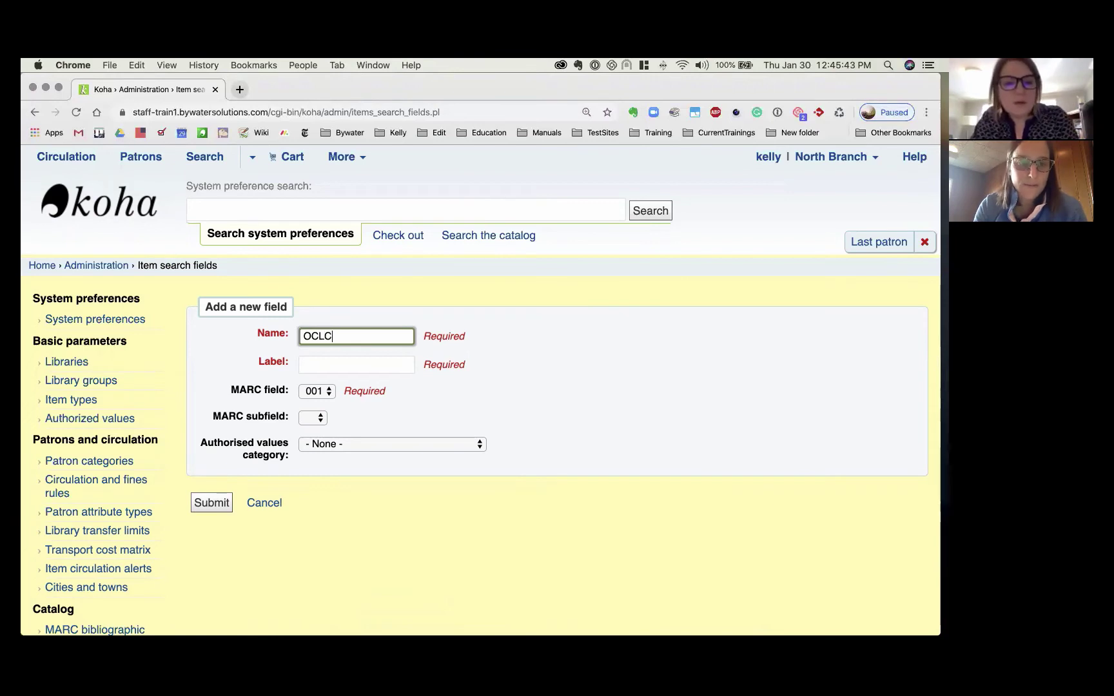
key("Tab")
type("035")
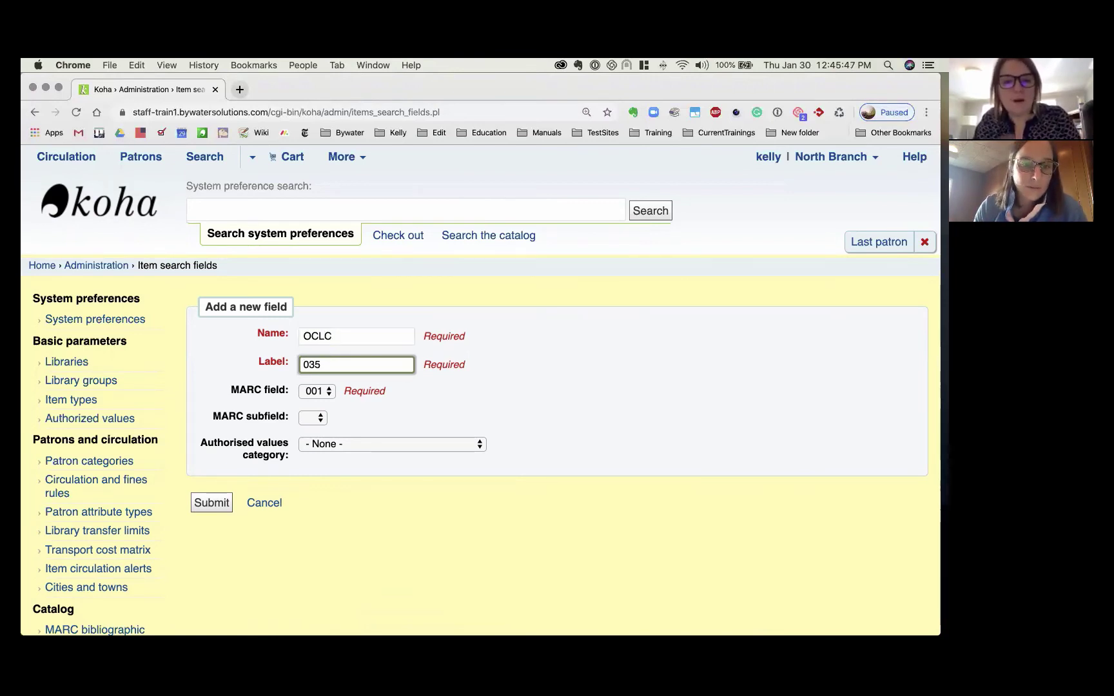
key("BackSpace")
key("BackSpace")
key("BackSpace")
type("OCLC")
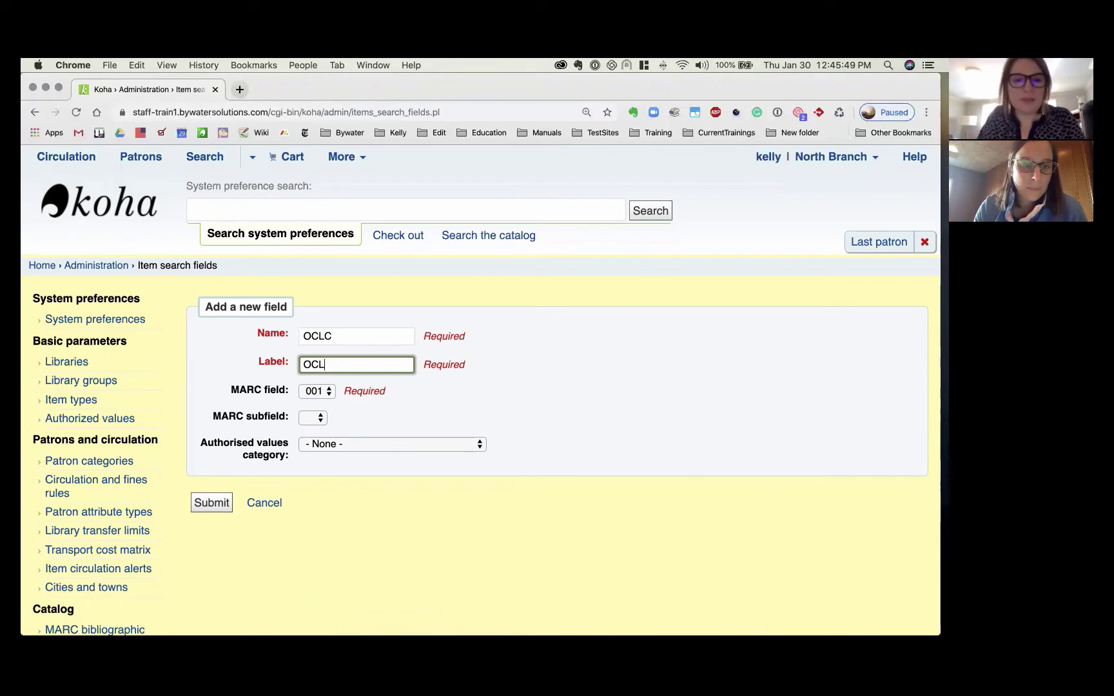
- Map the OCLC field to MARC 035 subfield a and save it
left_click(313, 392)
scroll(316, 495, "down", 10)
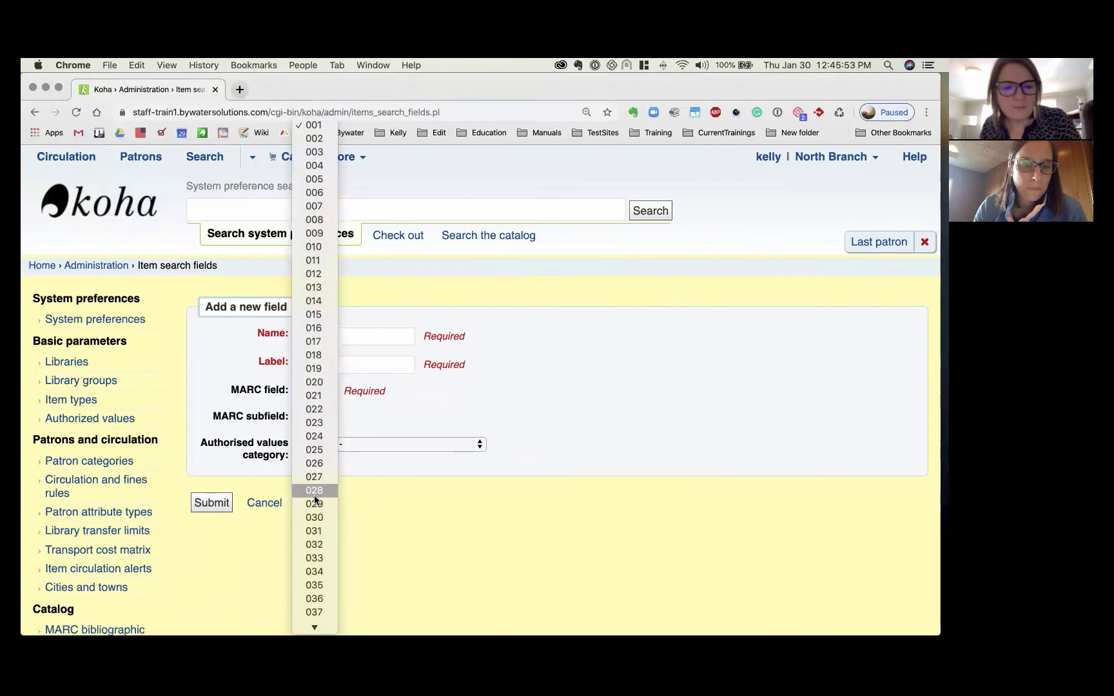
scroll(316, 495, "down", 3)
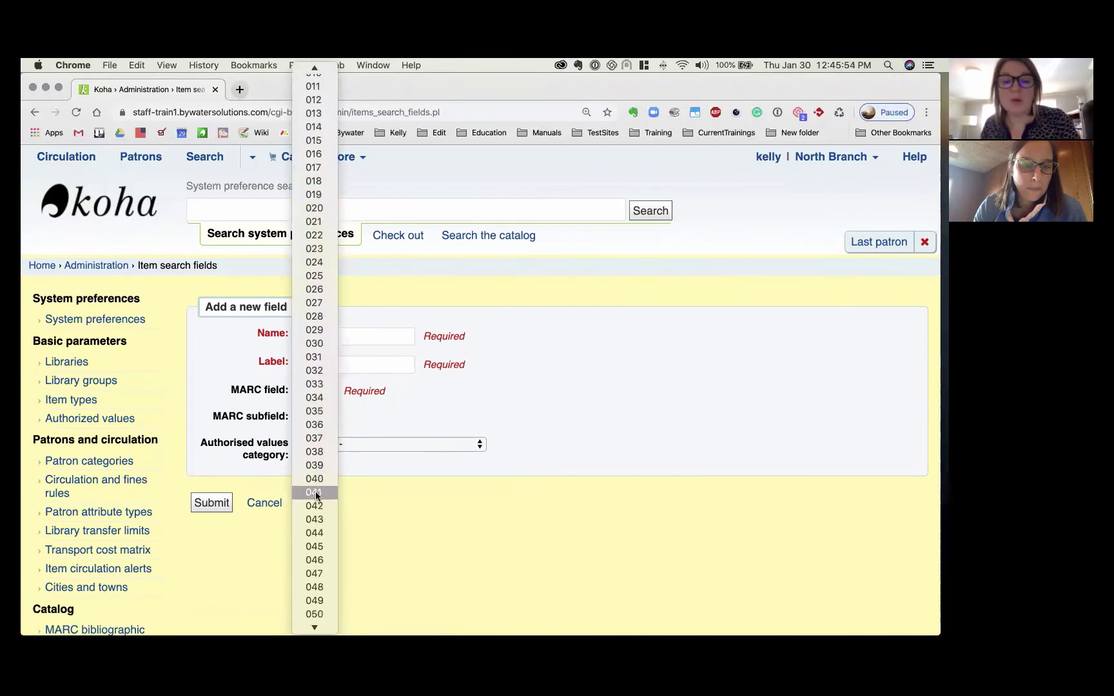
left_click(309, 411)
left_click(311, 419)
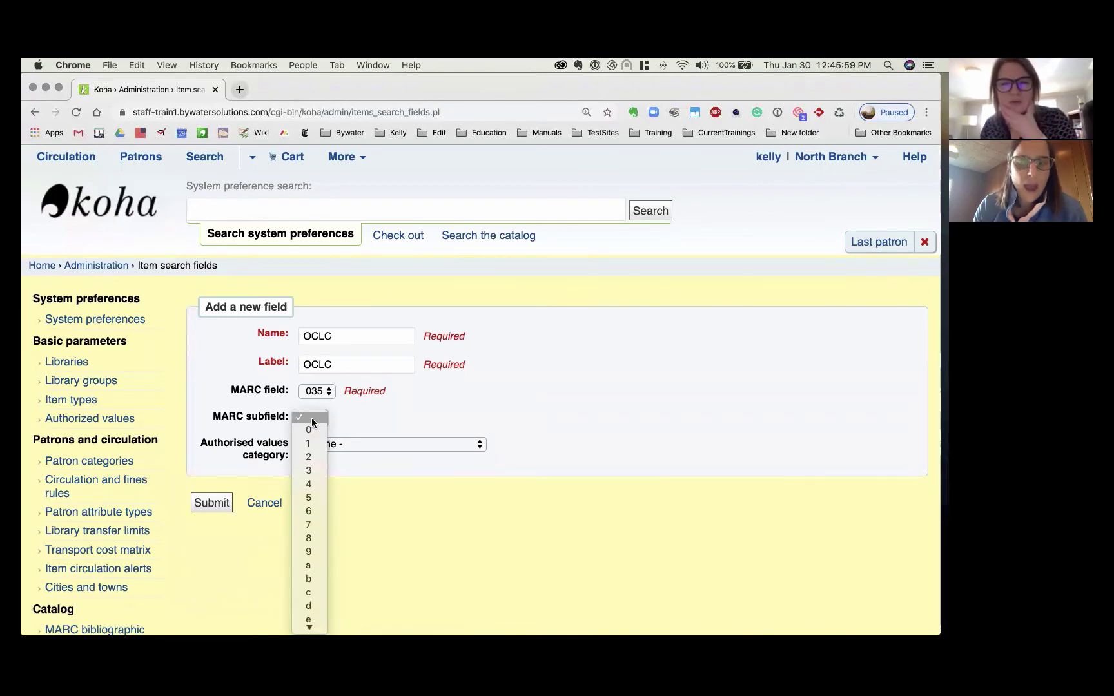
left_click(312, 418)
left_click(312, 417)
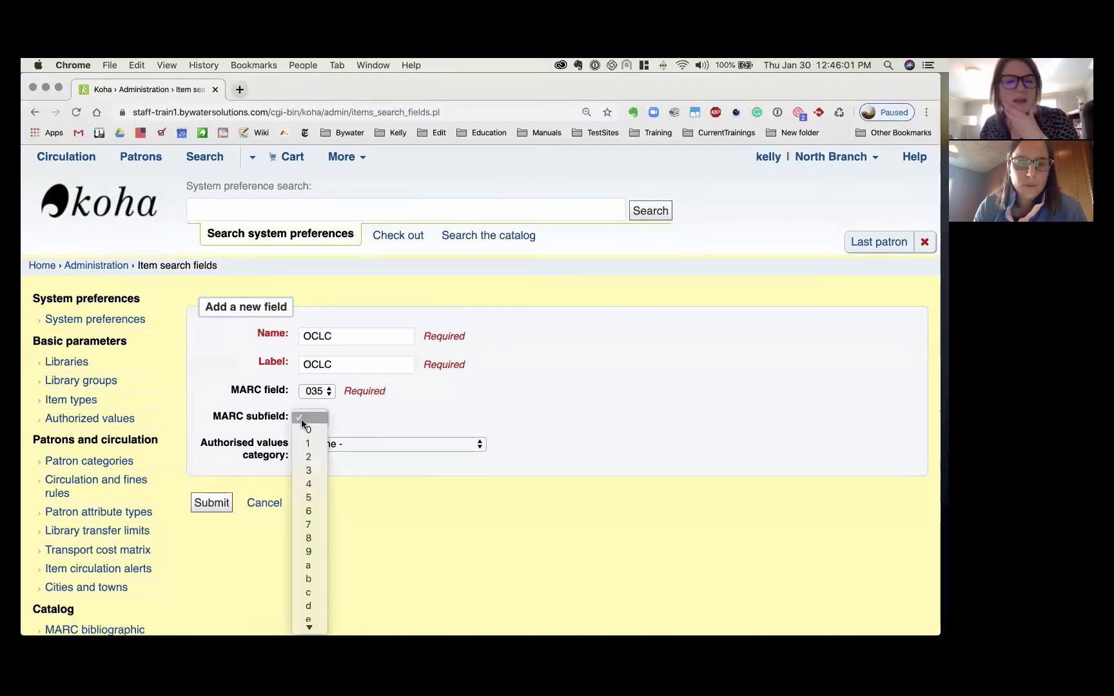
left_click(308, 565)
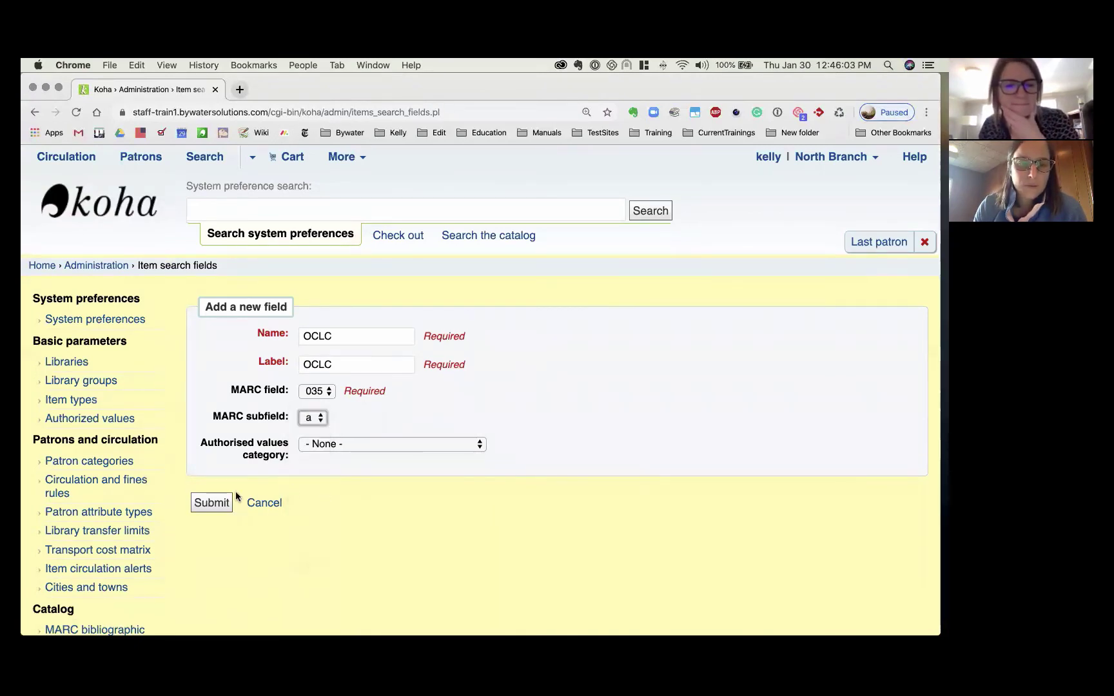
left_click(211, 504)
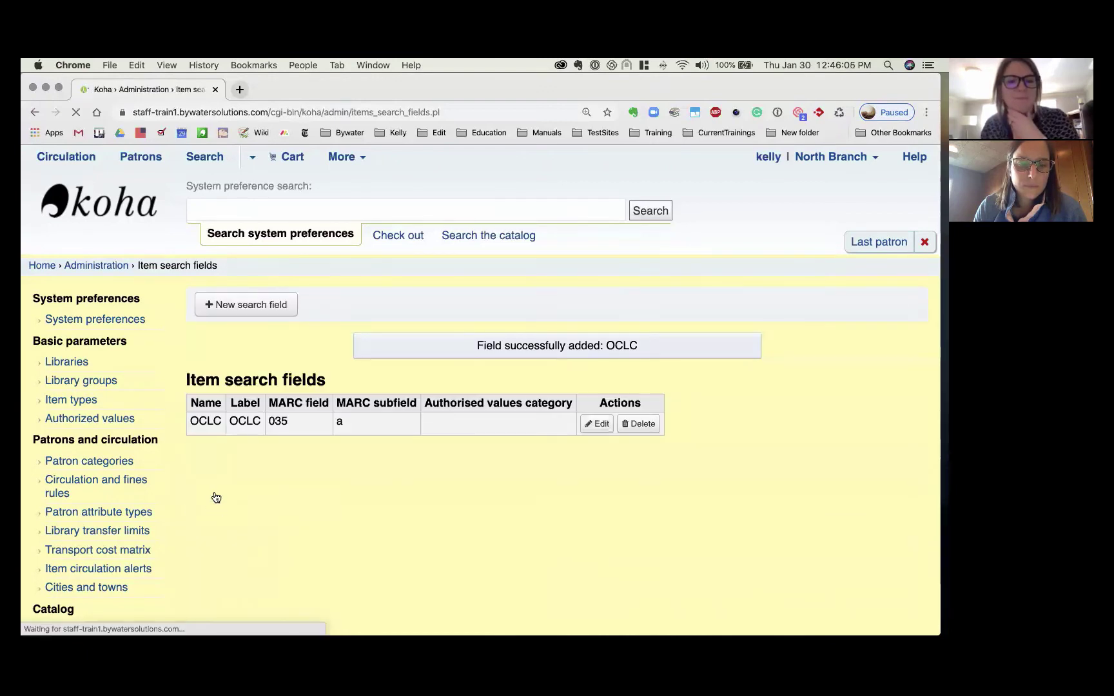
- Go to Item search and confirm the Barcode field dropdown lists OCLC (035$a) under Custom search fields
left_click(251, 158)
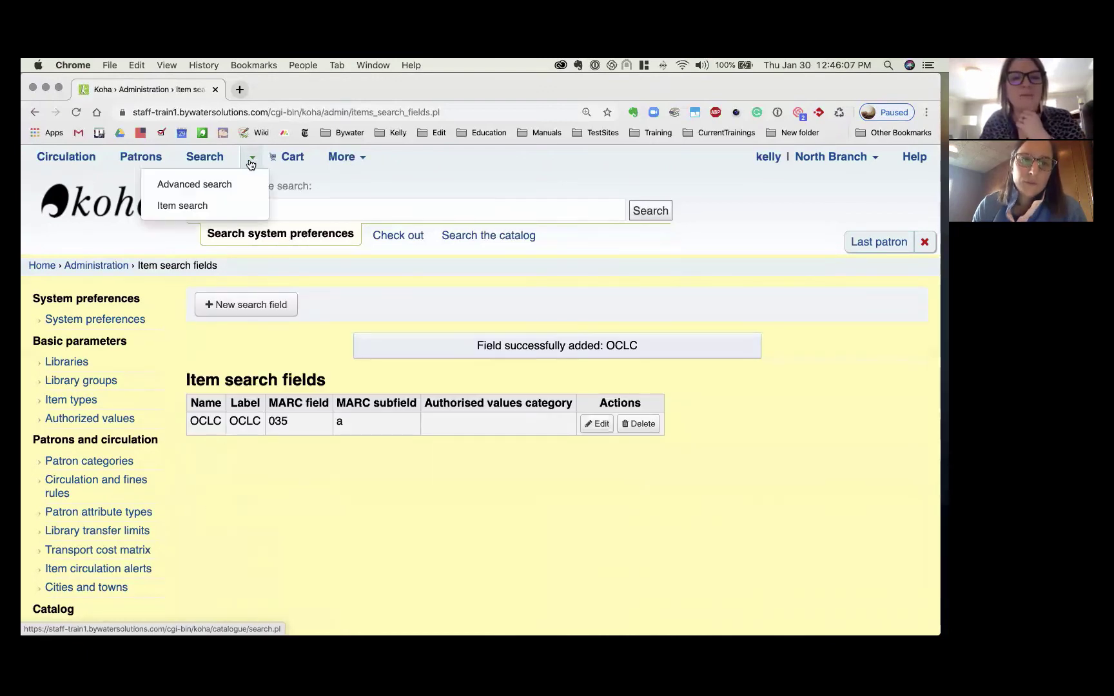
left_click(235, 205)
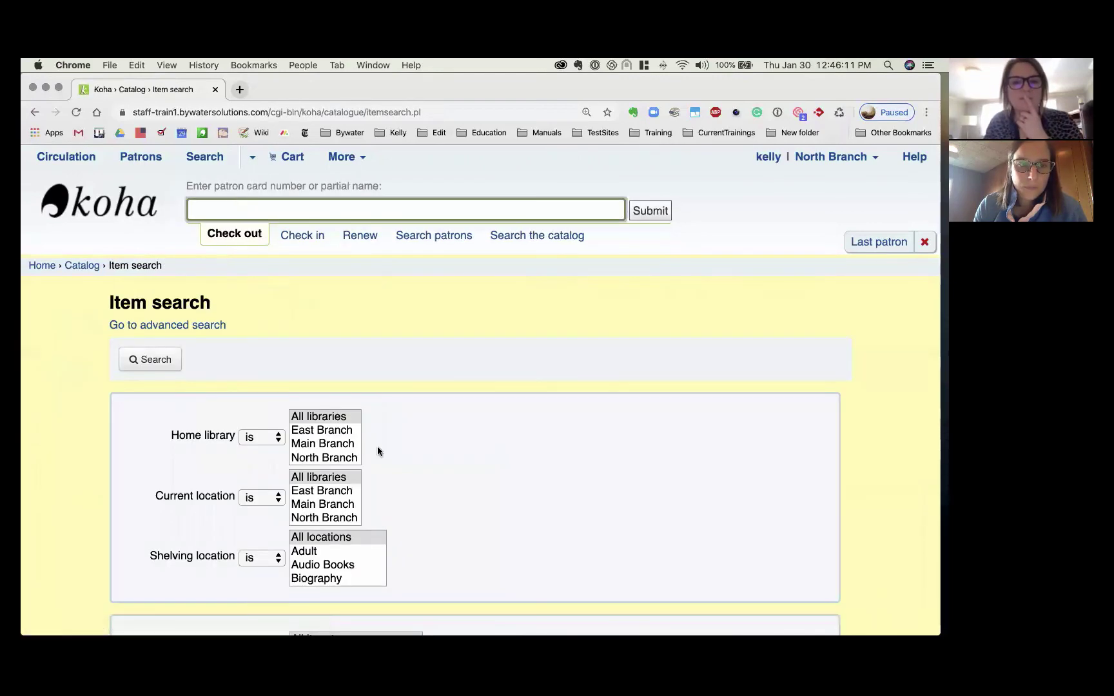
scroll(379, 446, "down", 5)
scroll(459, 457, "down", 5)
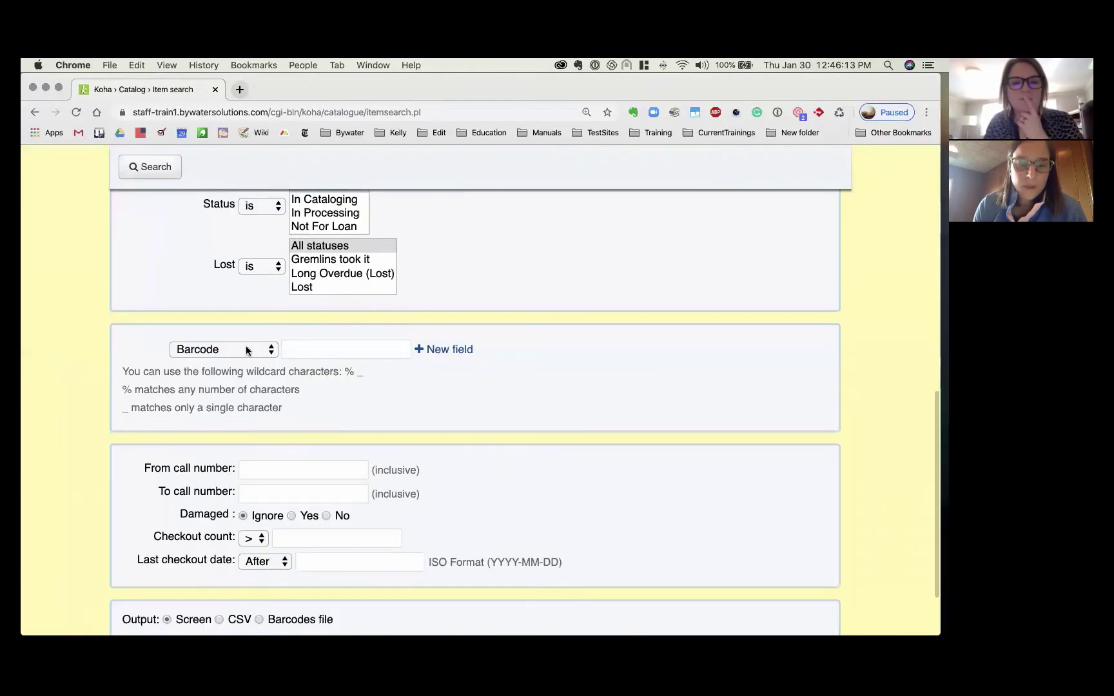
left_click(249, 350)
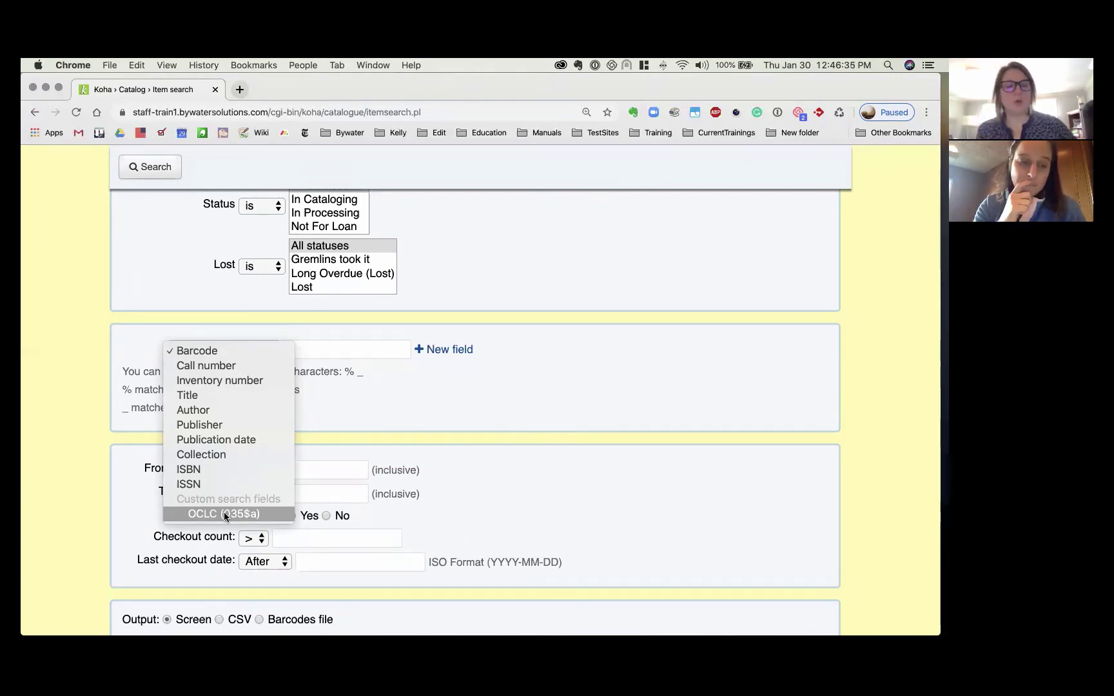
left_click(551, 380)
scroll(505, 367, "up", 10)
left_click(566, 244)
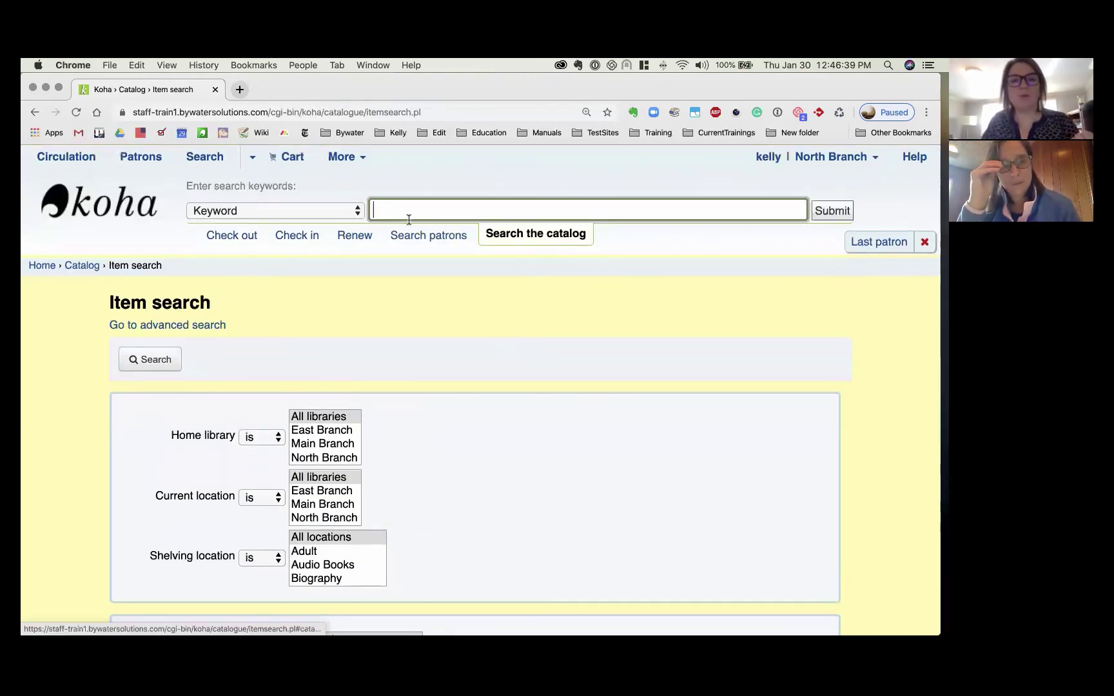
left_click(279, 212)
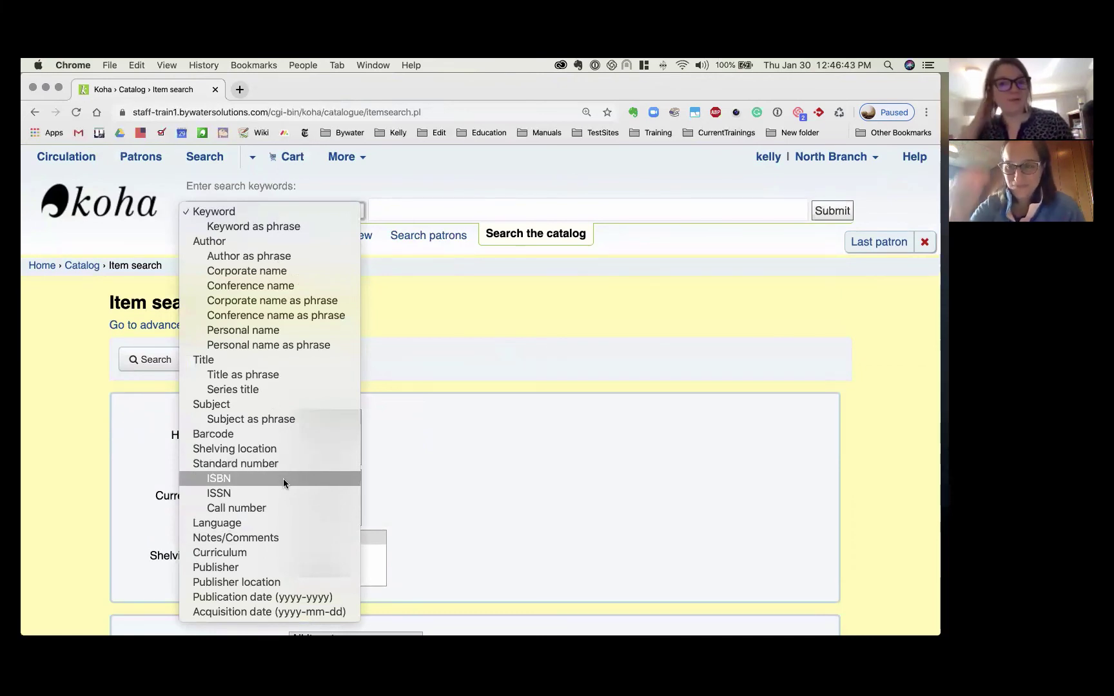
left_click(537, 301)
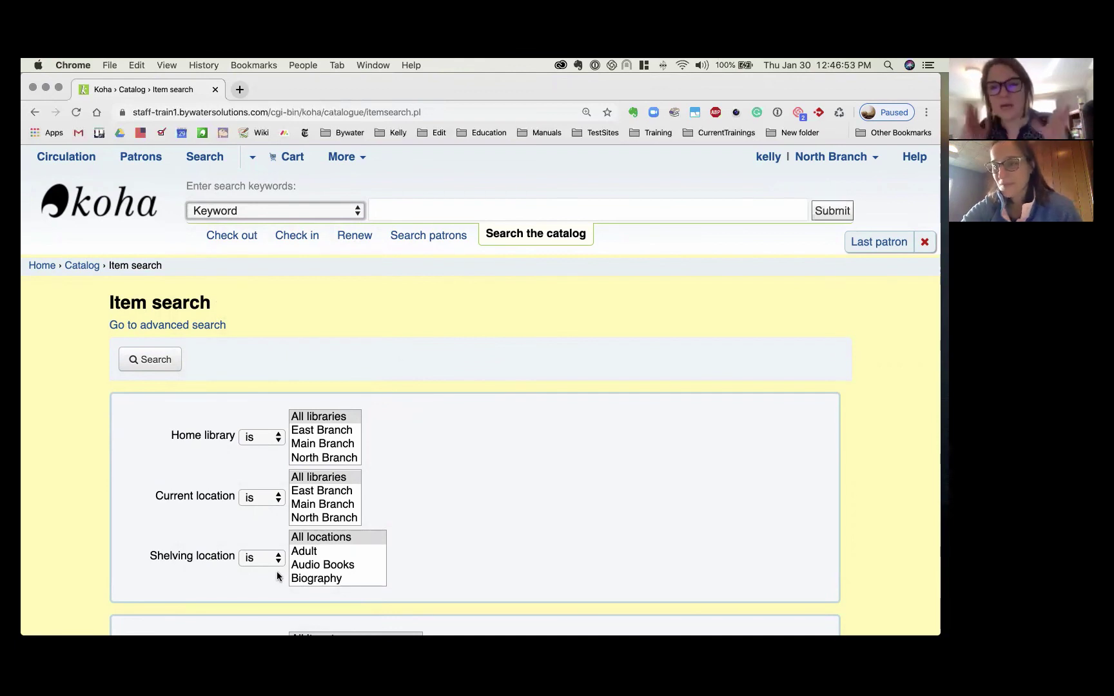
scroll(274, 607, "down", 5)
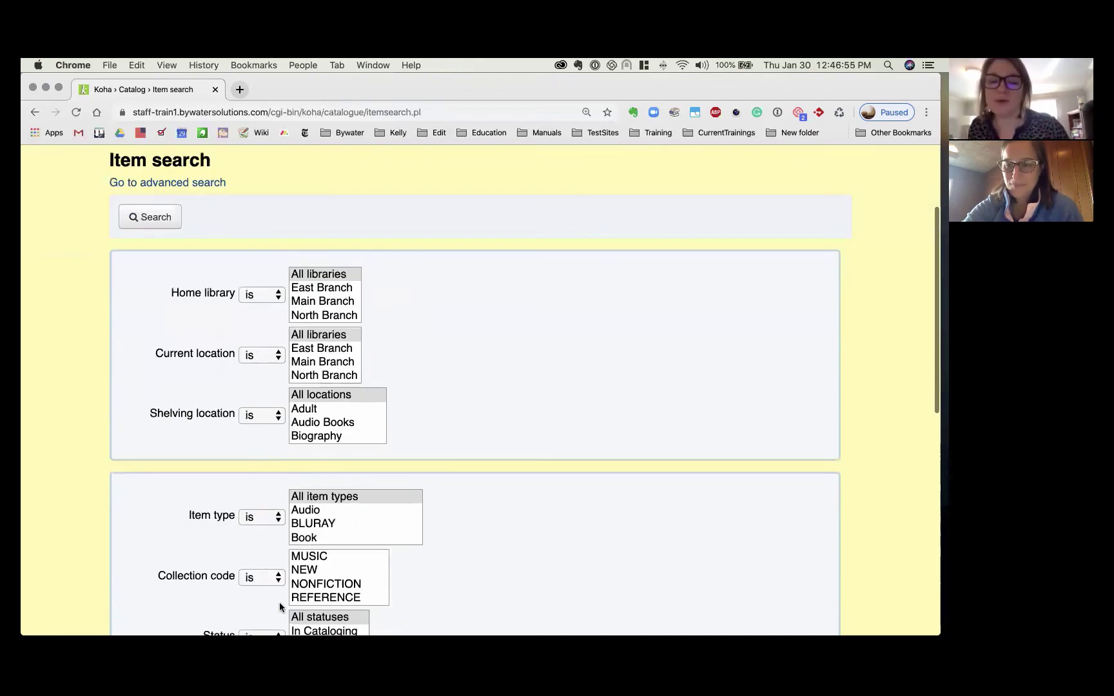
scroll(282, 605, "down", 15)
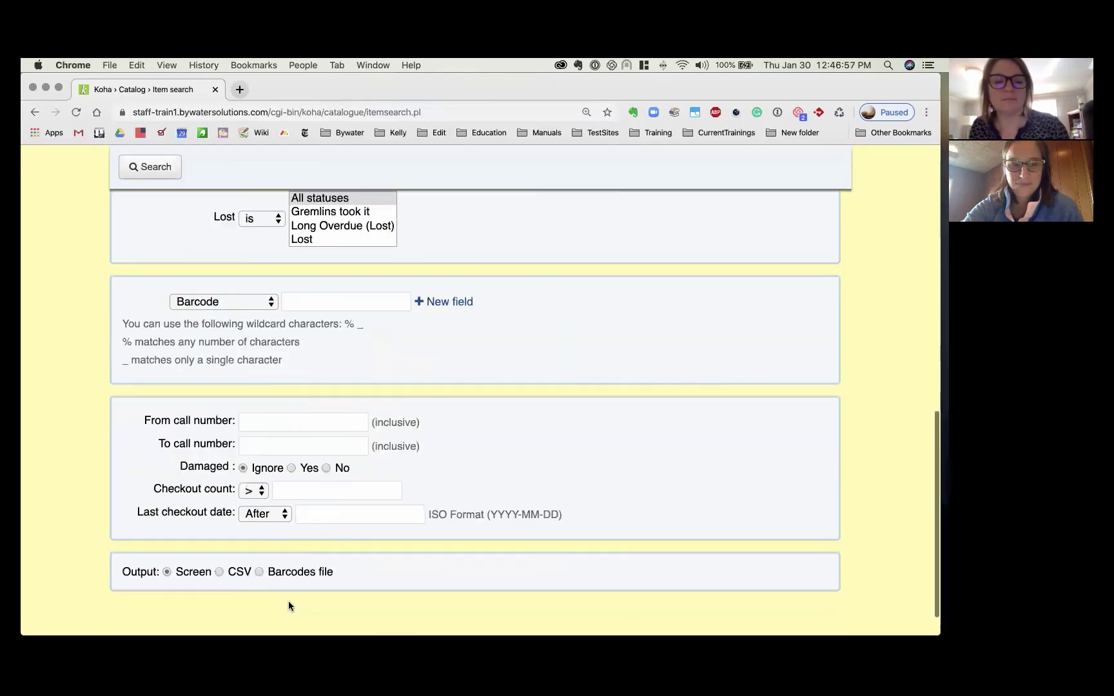